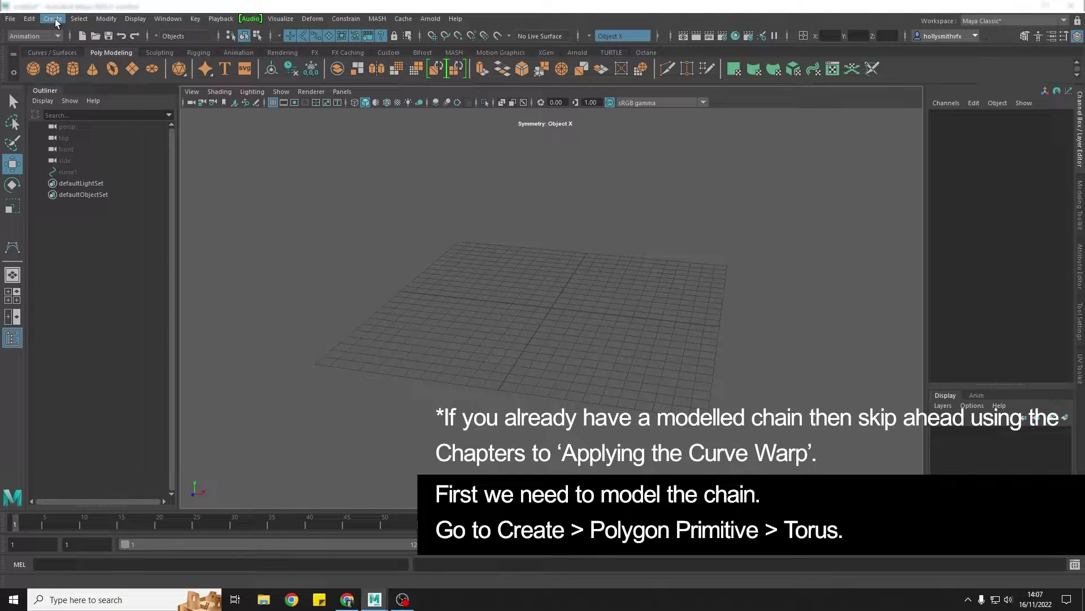
Step: Create a polygon torus with section radius 0.35 and 12 axis and height subdivisions
left_click(56, 23)
mouse_move(76, 59)
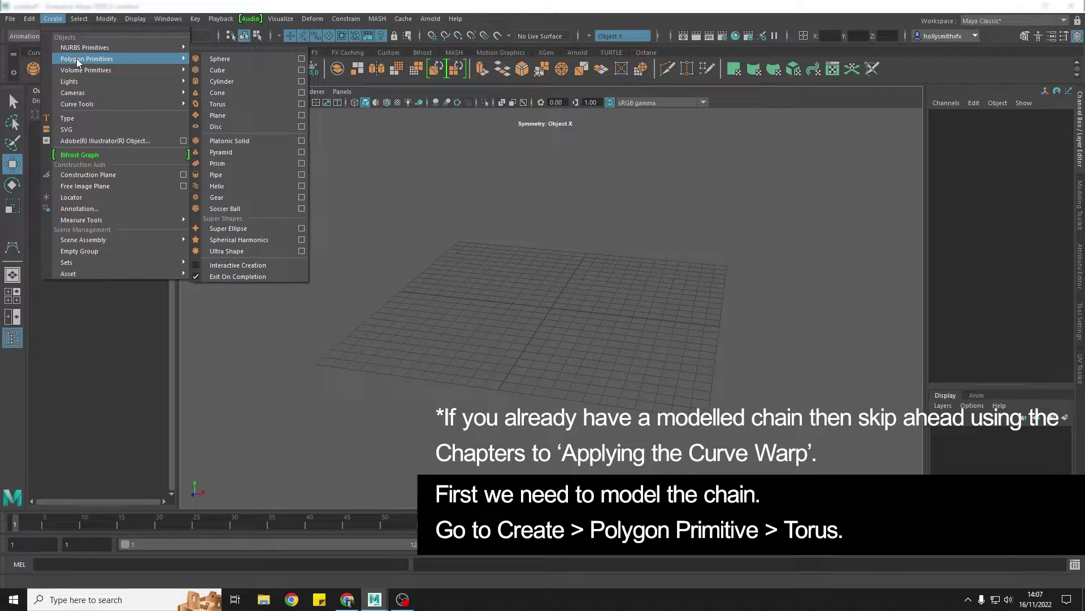
left_click(232, 103)
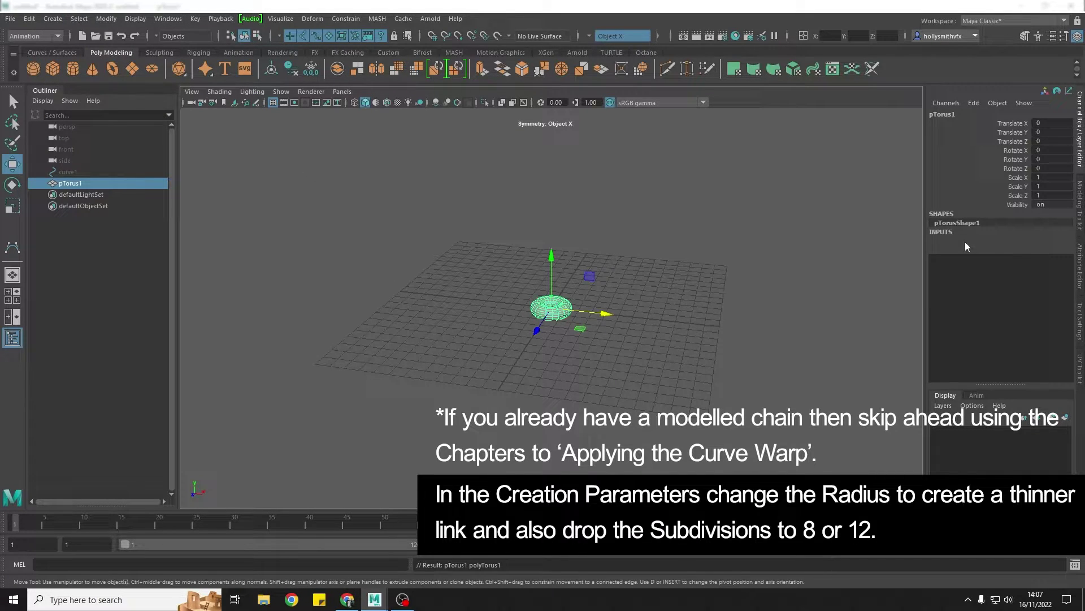
left_click(965, 242)
left_click(1056, 259)
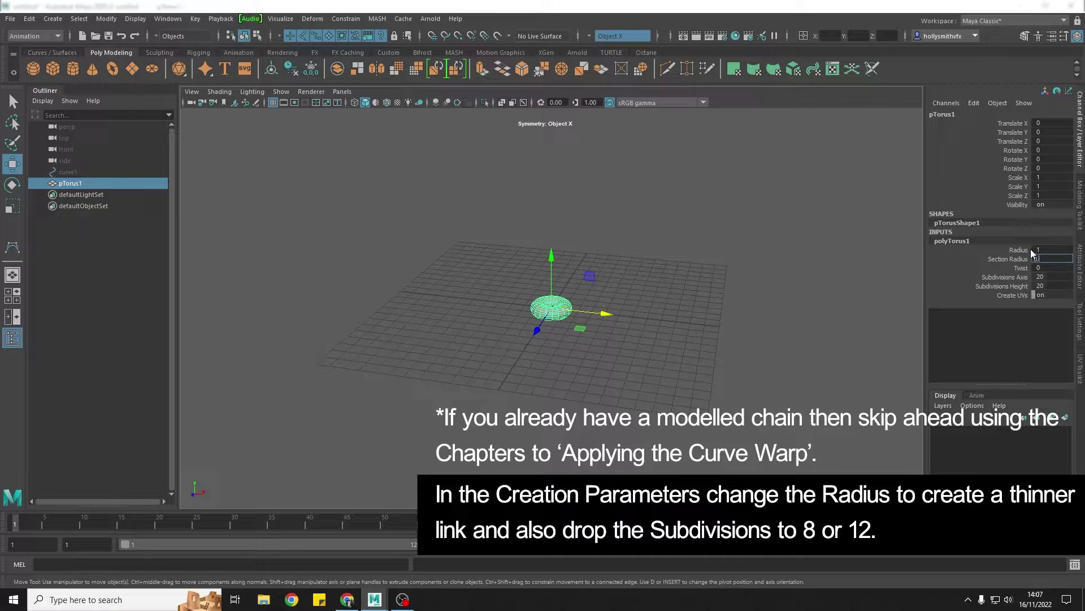
key("Return")
left_click_drag(1049, 276, 1050, 285)
key("Return")
Step: Stretch the torus's right-side vertices outward along X with symmetry enabled
left_click(605, 361)
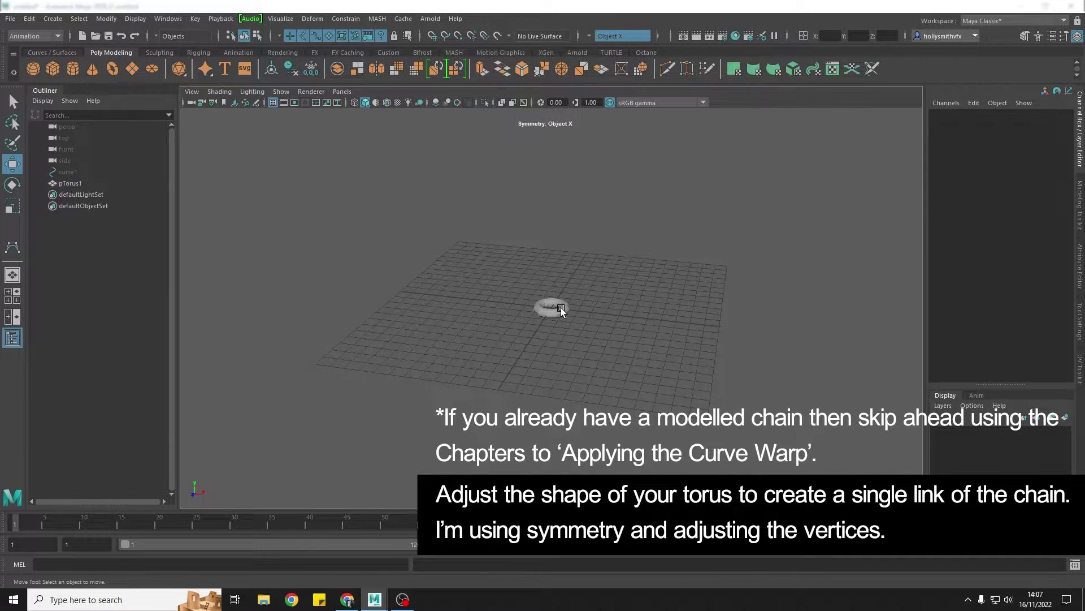
left_click(561, 307)
key("space")
key("space")
right_click_drag(566, 231, 515, 225)
left_click_drag(543, 181, 690, 450)
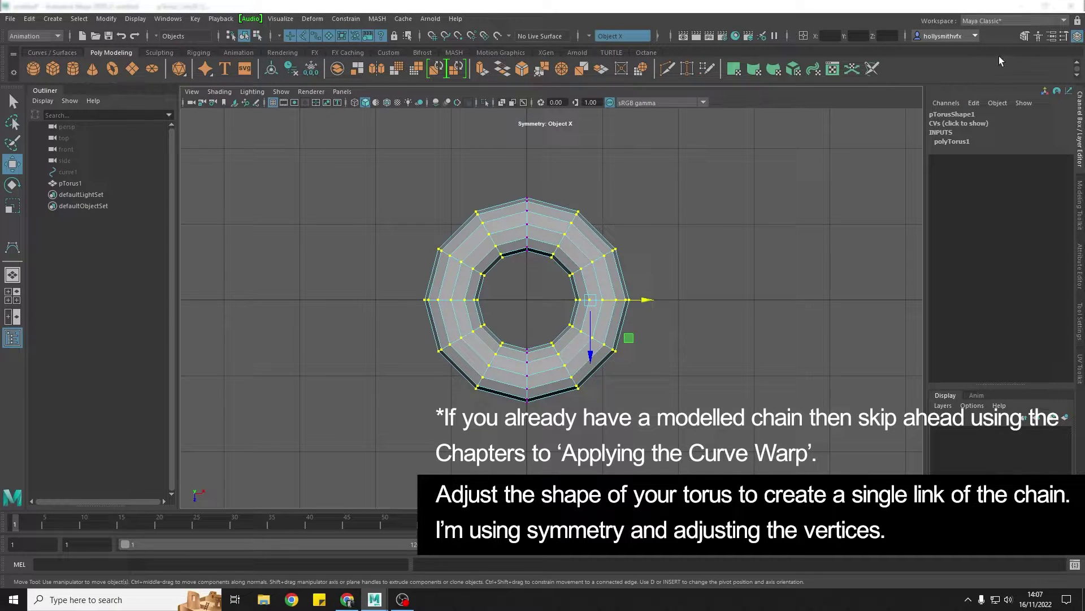
left_click(1025, 36)
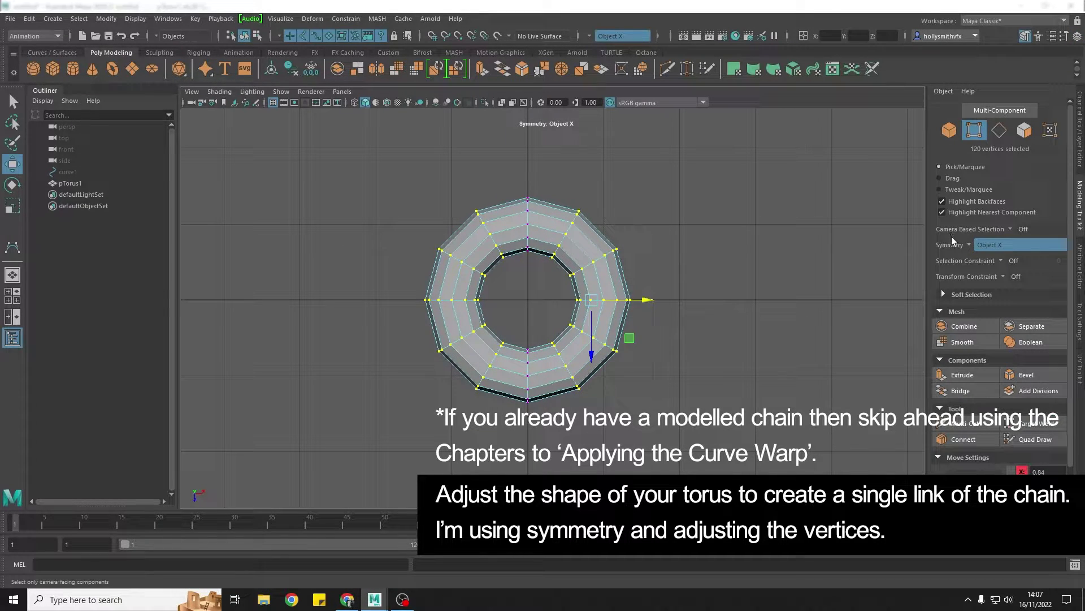
left_click_drag(646, 300, 668, 301)
left_click_drag(498, 432, 543, 332)
Step: Flatten the link's top and bottom vertices and display it as a smooth mesh preview
left_click_drag(528, 428, 528, 424)
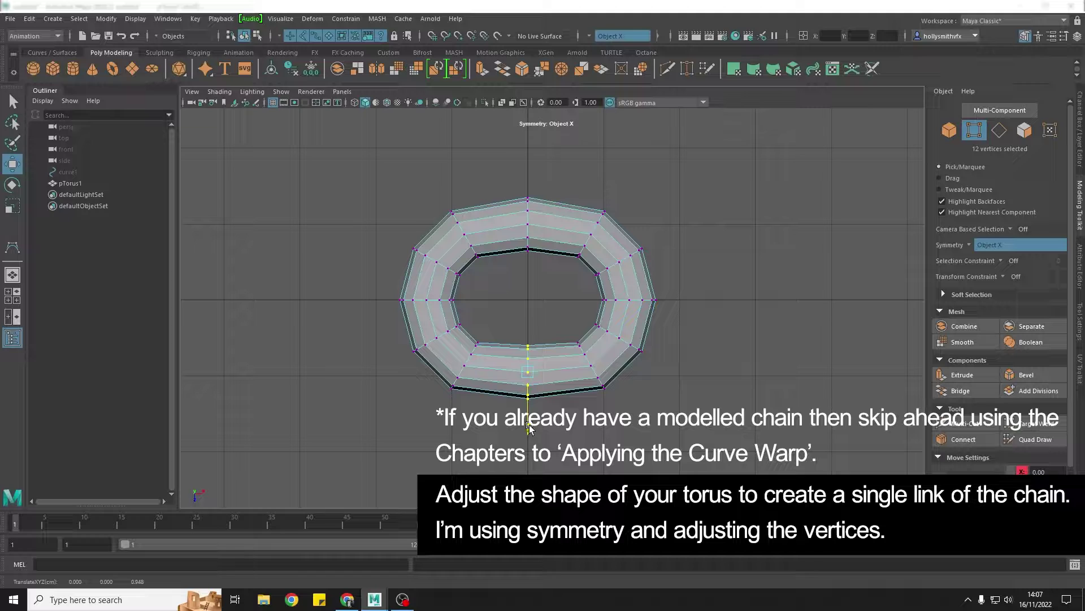
left_click_drag(512, 163, 530, 283)
right_click_drag(529, 286, 650, 211)
key("3")
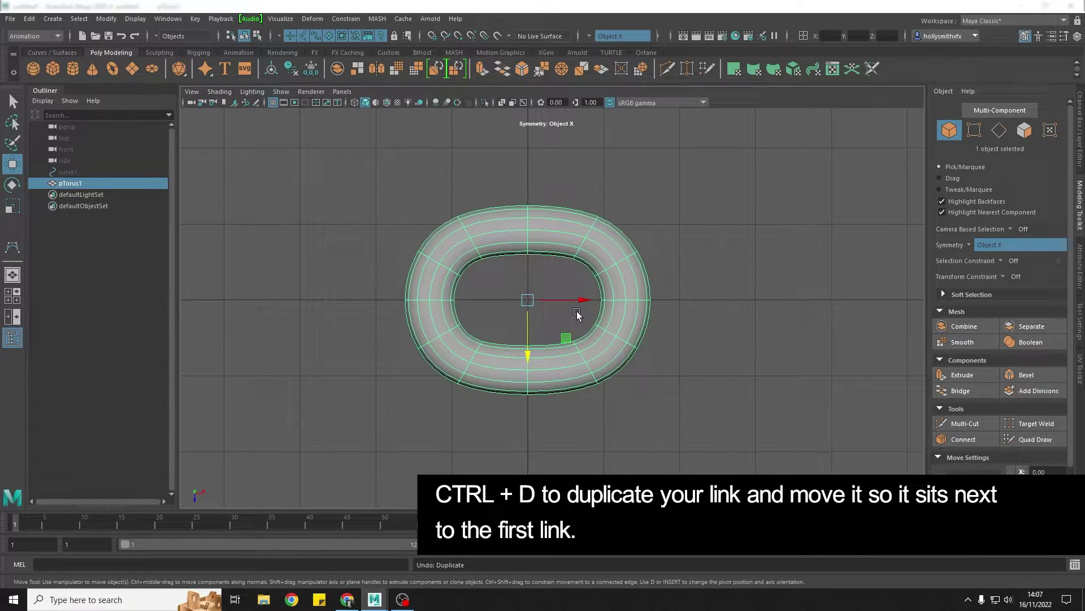
Step: Duplicate the link, move it to Translate X 1.928, and rotate it 90 degrees about X
key("ctrl+d")
left_click_drag(578, 311, 728, 310)
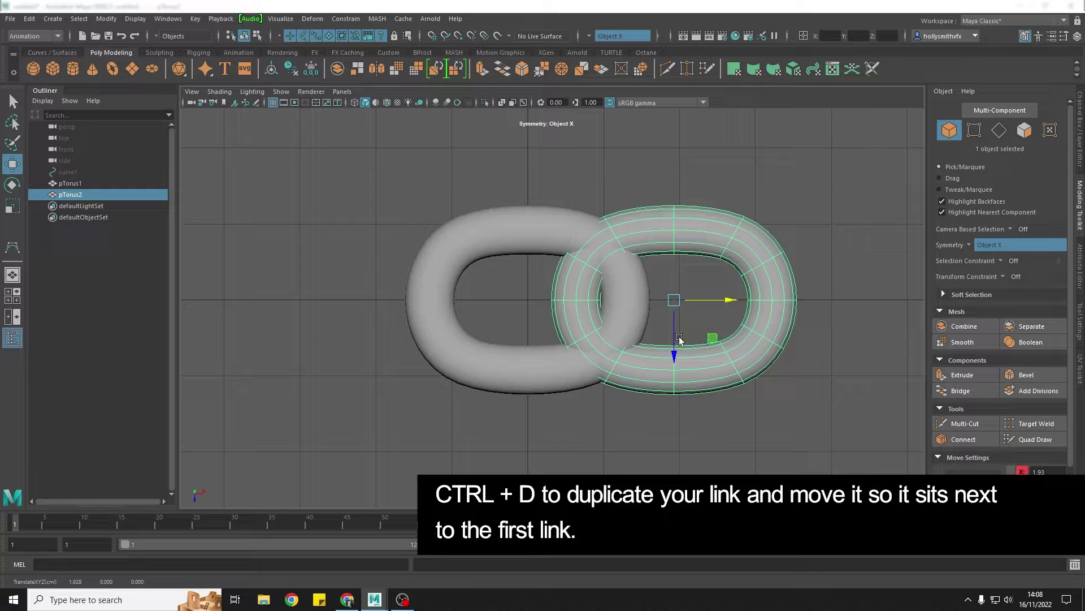
key("space")
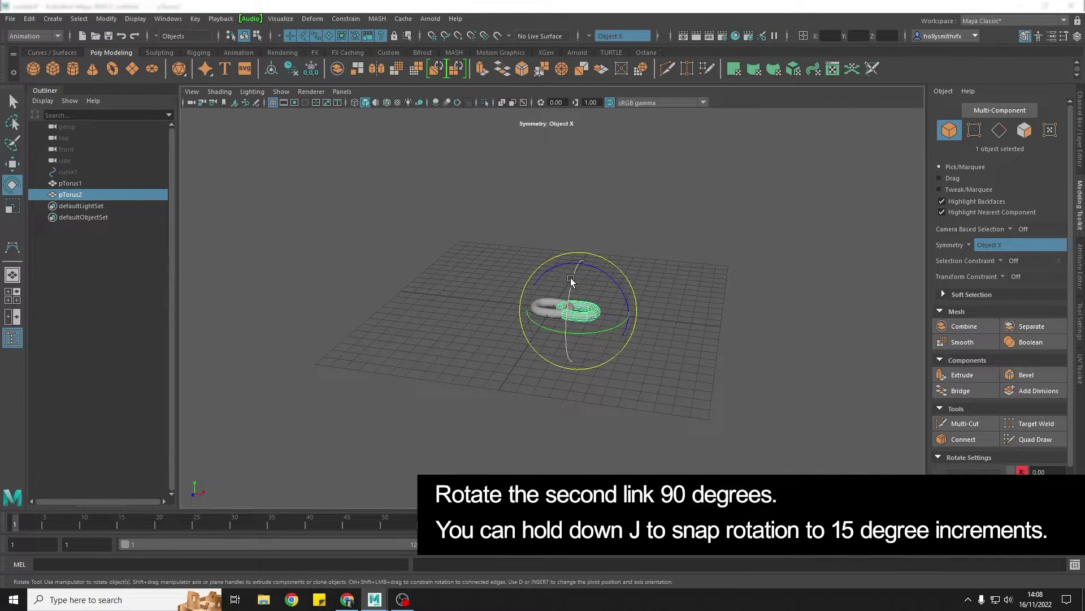
left_click_drag(572, 278, 562, 357)
left_click_drag(699, 347, 486, 340, "alt")
Step: Select both chain links, pTorus1 and pTorus2
left_click(486, 340)
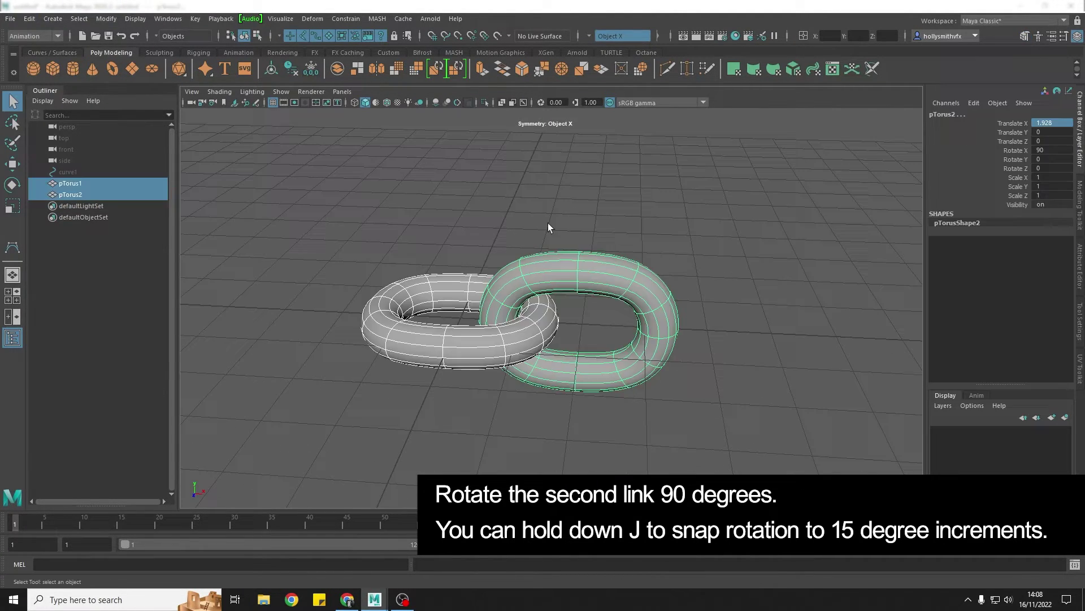
left_click(547, 223)
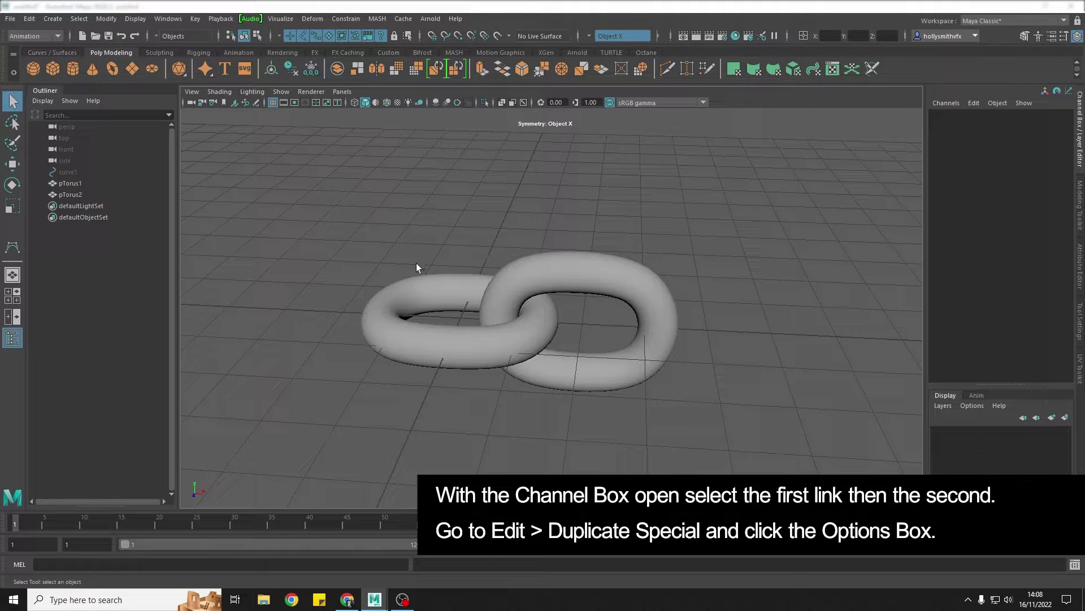
left_click(427, 288)
left_click(625, 282, "shift")
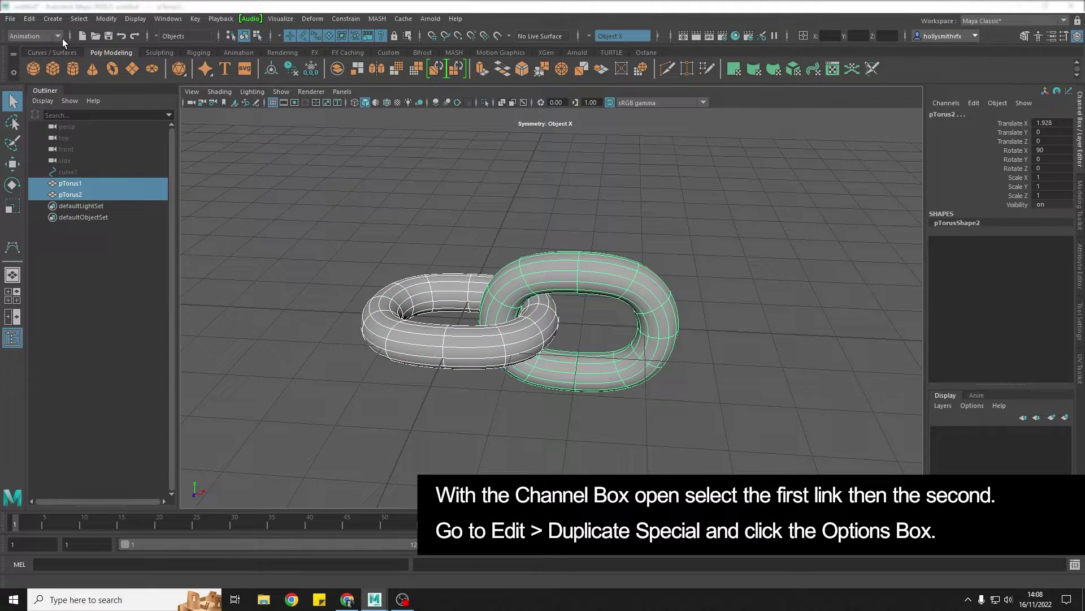
Step: Run Duplicate Special as instances with Translate X 3.856 and 30 copies
left_click(30, 19)
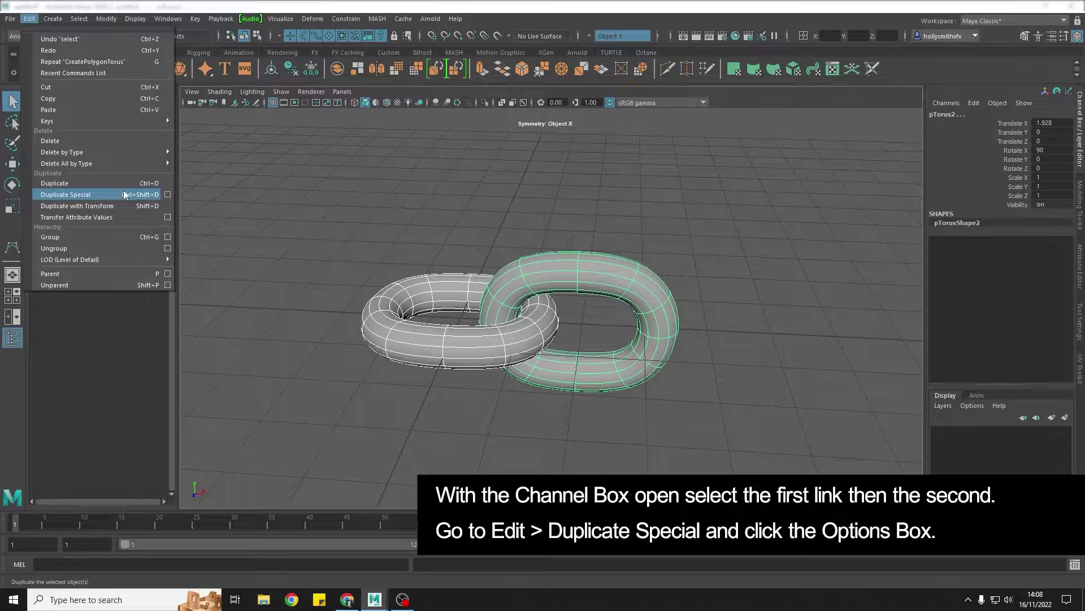
left_click(168, 194)
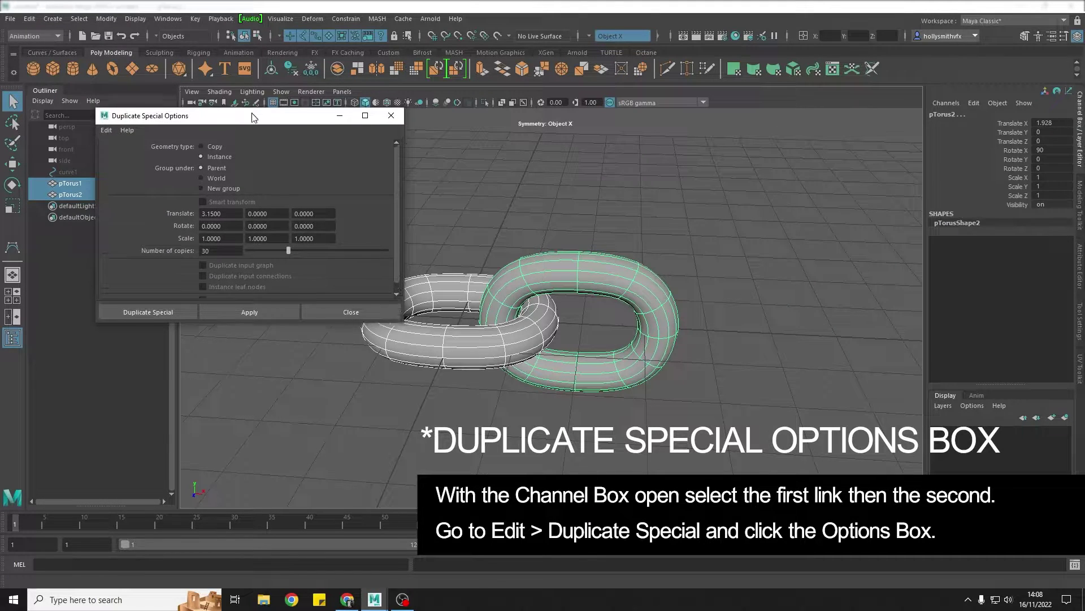
left_click(105, 141)
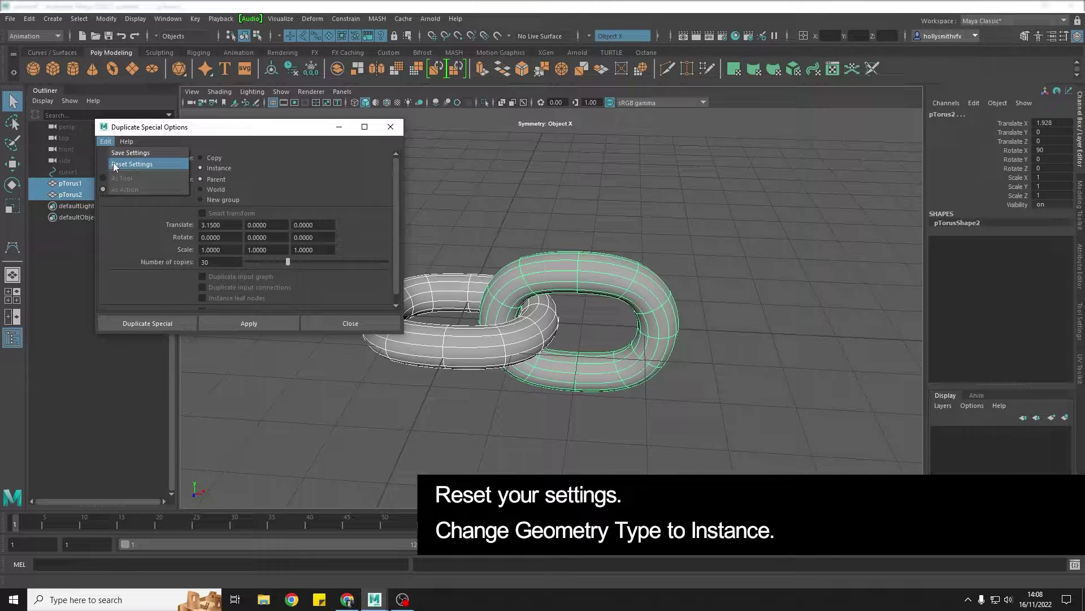
left_click(115, 165)
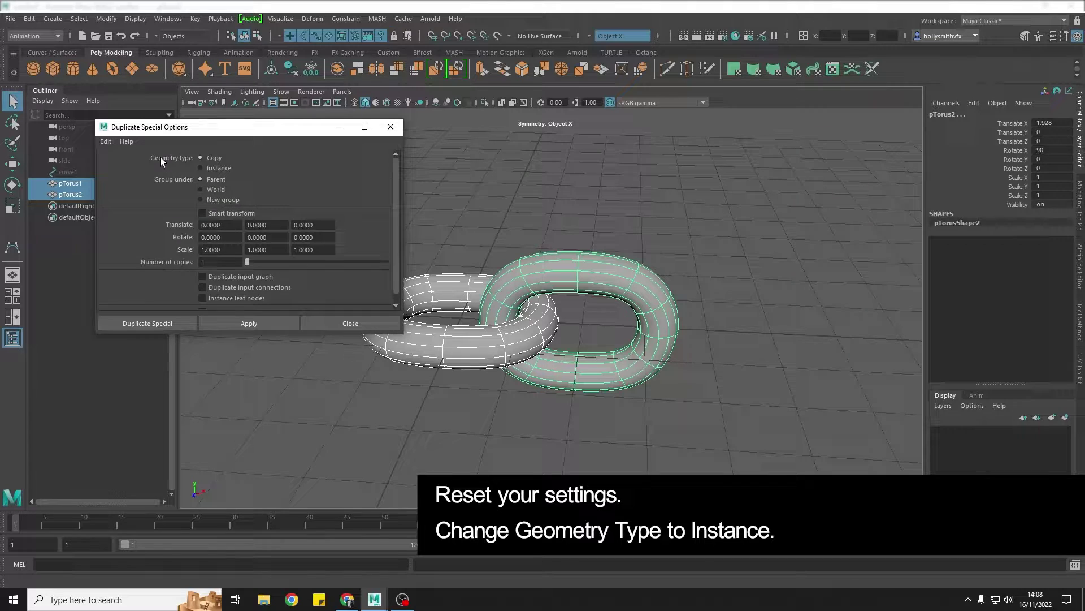
left_click(208, 168)
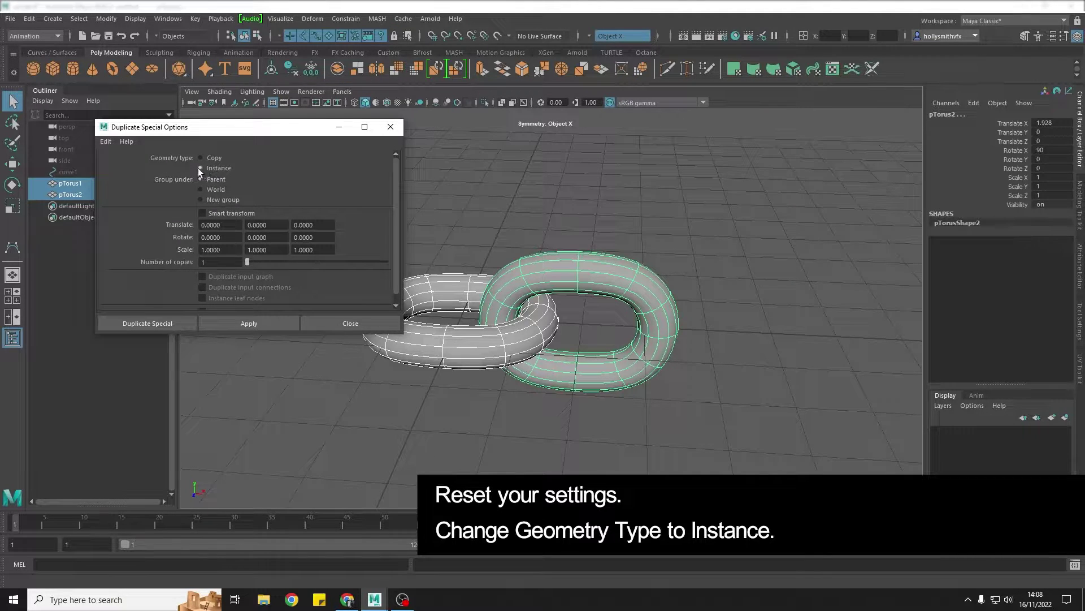
left_click_drag(230, 228, 157, 226)
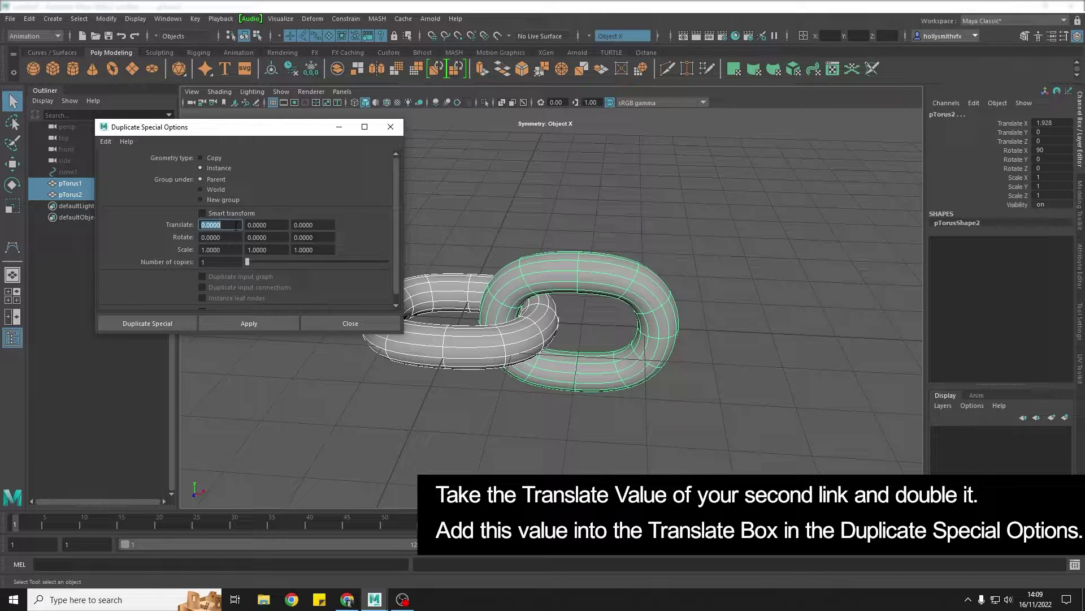
type("3.856")
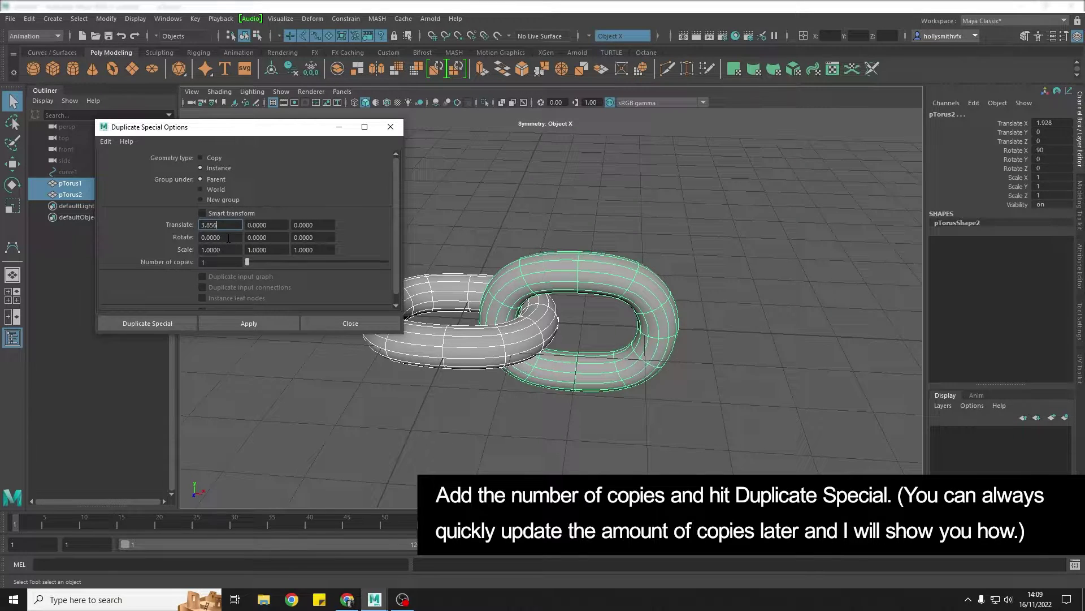
double_click(213, 263)
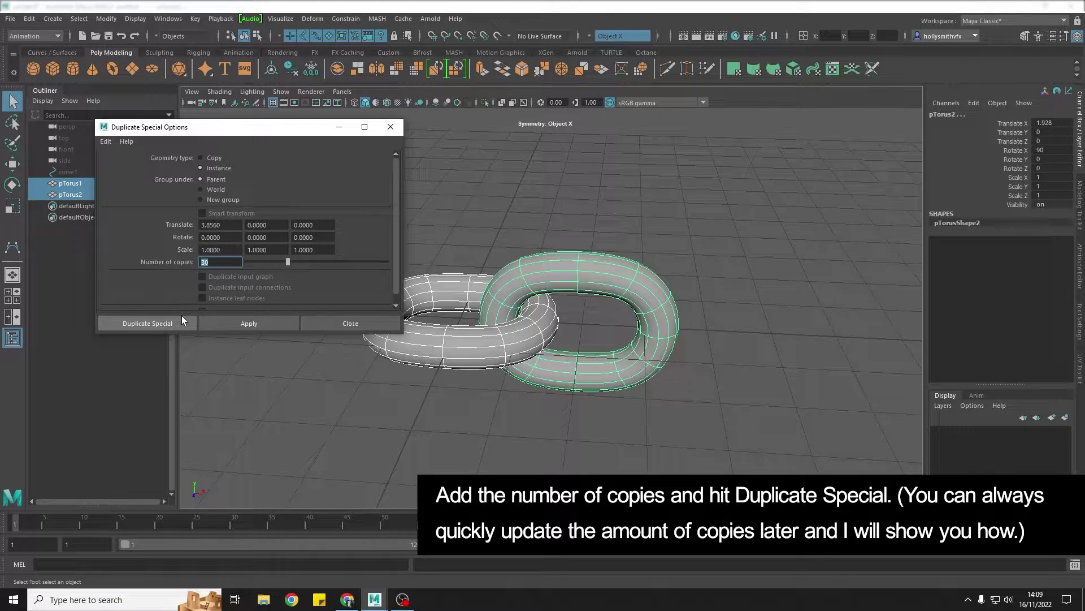
left_click(161, 324)
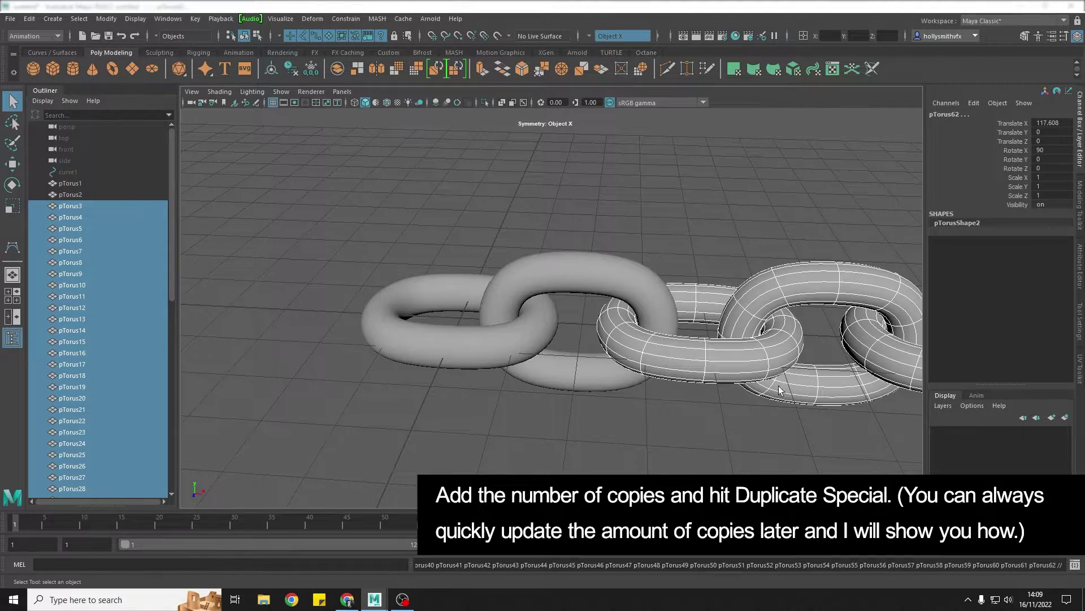
Step: Move one link's top vertices to confirm the instancing, then undo the change
scroll(779, 390, "down", 10)
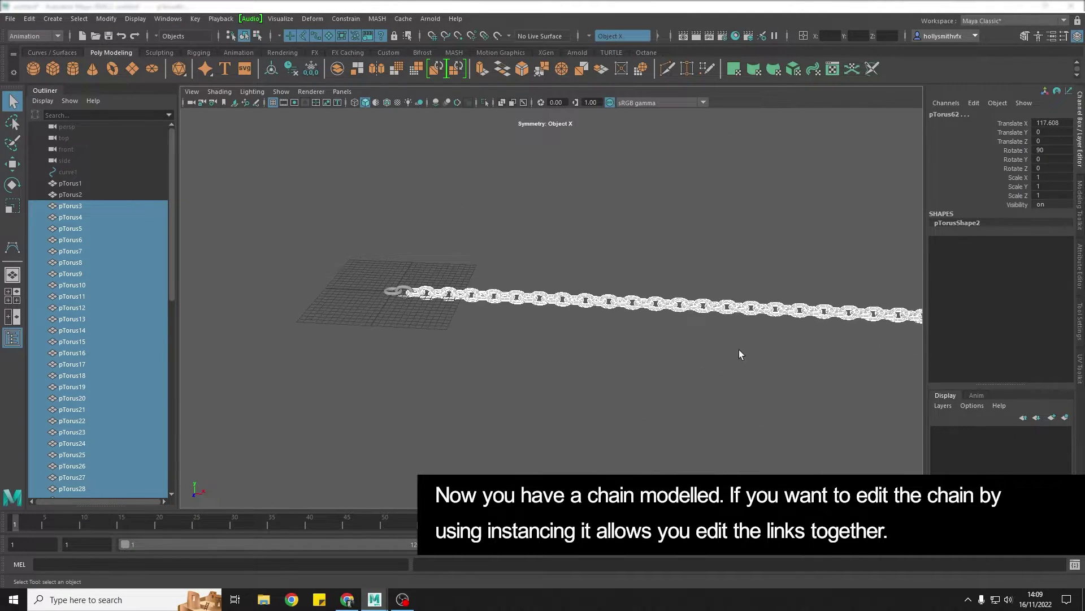
right_click_drag(739, 349, 594, 339, "alt")
left_click_drag(595, 339, 619, 352, "alt")
right_click_drag(619, 351, 673, 358, "alt")
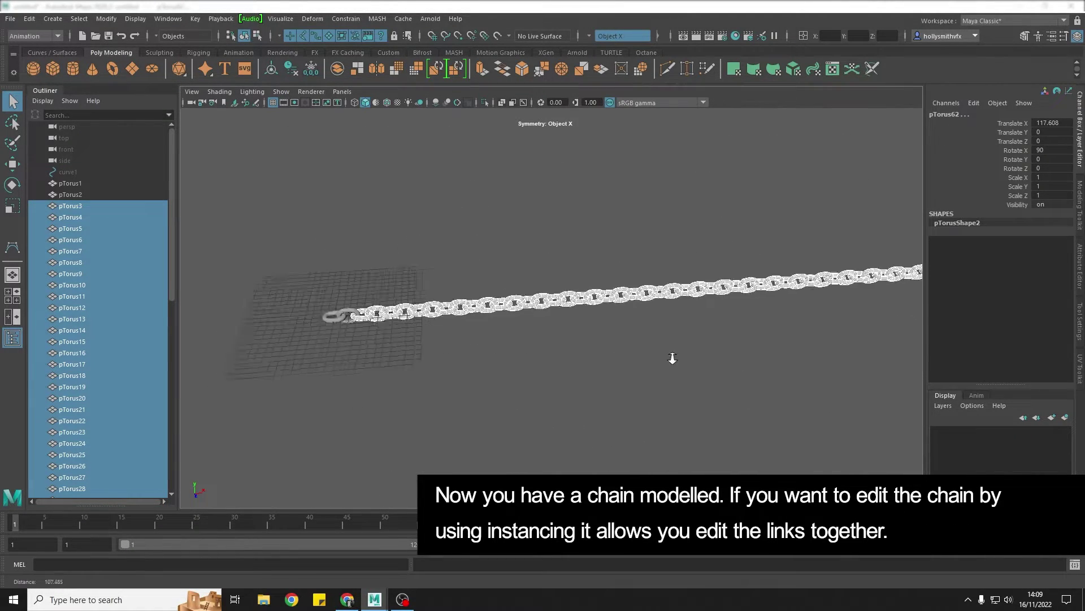
scroll(514, 363, "up", 10)
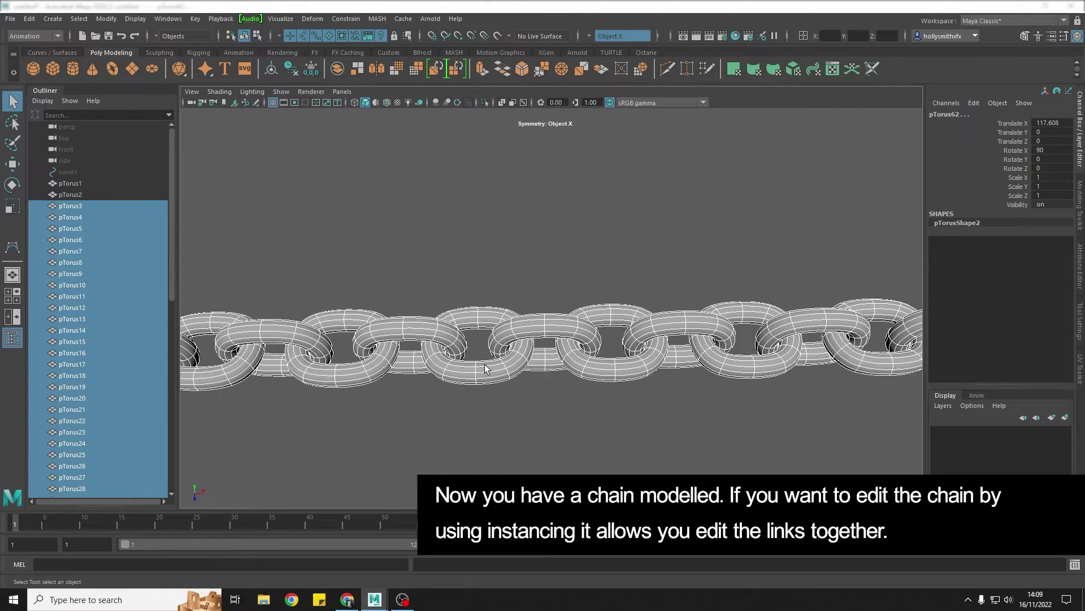
left_click(486, 370)
right_click_drag(486, 372, 438, 281)
mouse_move(465, 281)
left_mouse_down()
mouse_move(484, 340)
mouse_move(473, 320)
mouse_move(471, 369)
mouse_move(477, 307)
mouse_move(478, 317)
left_mouse_up()
key("w")
left_click_drag(615, 378, 383, 341, "alt")
key("ctrl+z")
Step: Select pTorus1 through pTorus62 in the Outliner and group them with Ctrl+G
left_click(72, 184)
scroll(109, 369, "down", 6)
scroll(109, 368, "down", 4)
left_click(79, 465, "shift")
key("ctrl+g")
Step: Rename group1 to grp_instanced, duplicate it, and hide the original
double_click(69, 183)
type("f")
type("rp_")
type("instanced")
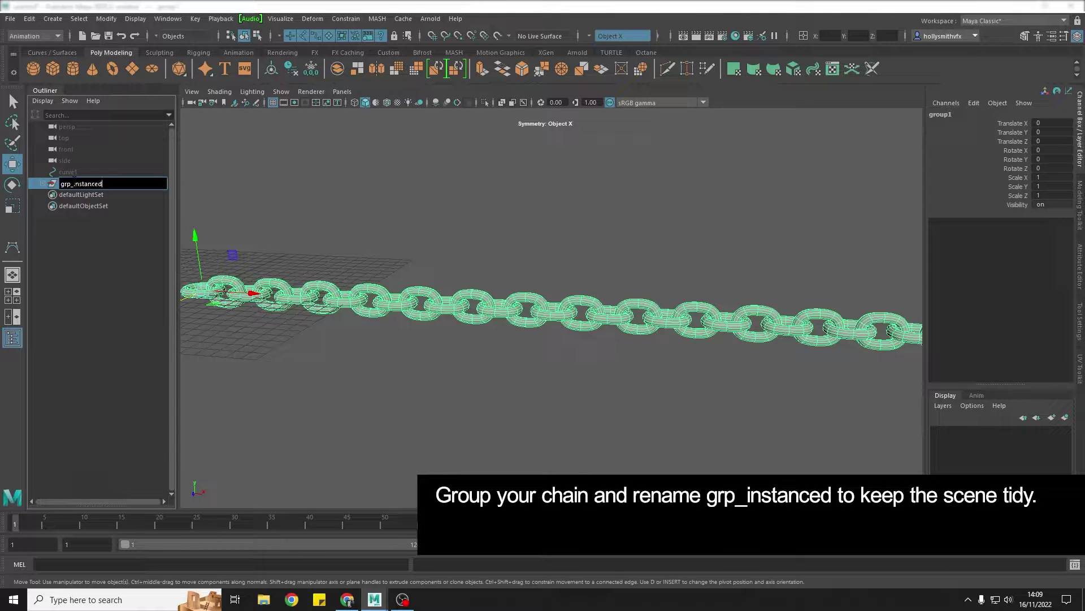
key("Return")
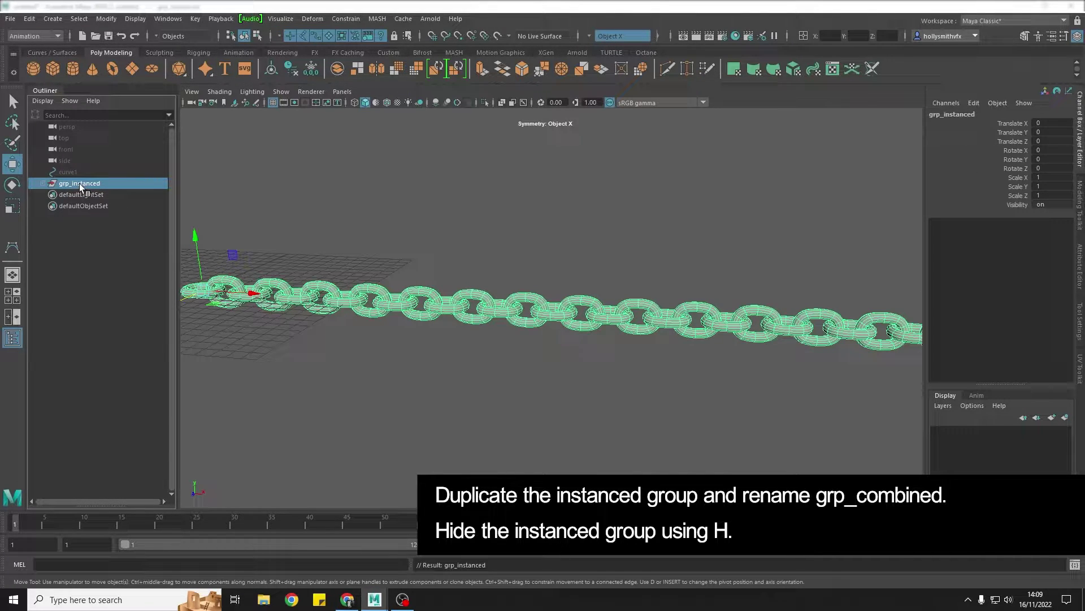
key("ctrl+d")
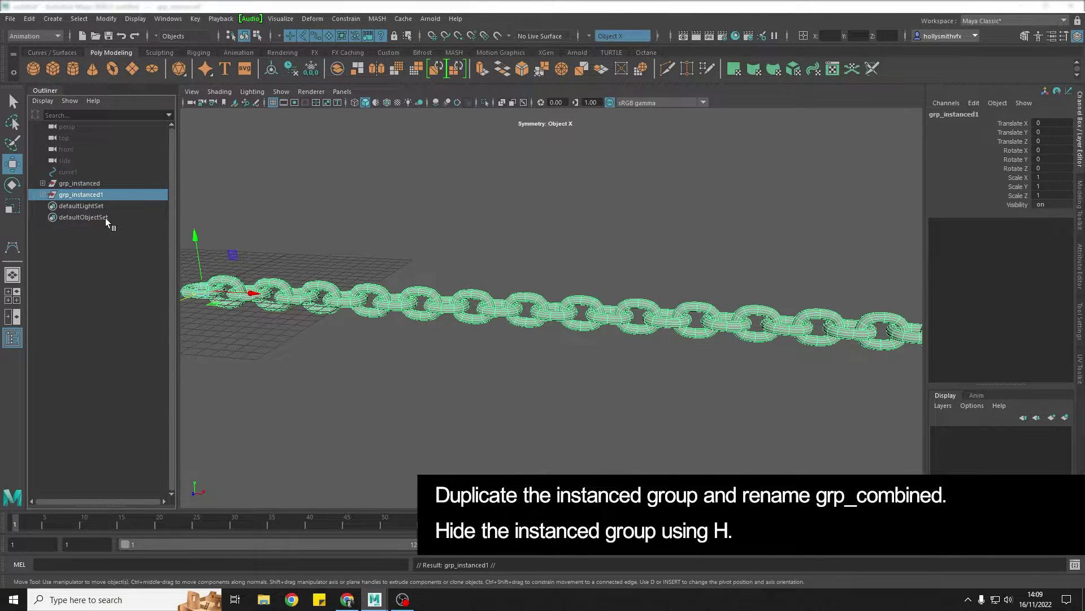
left_click(81, 184)
key("h")
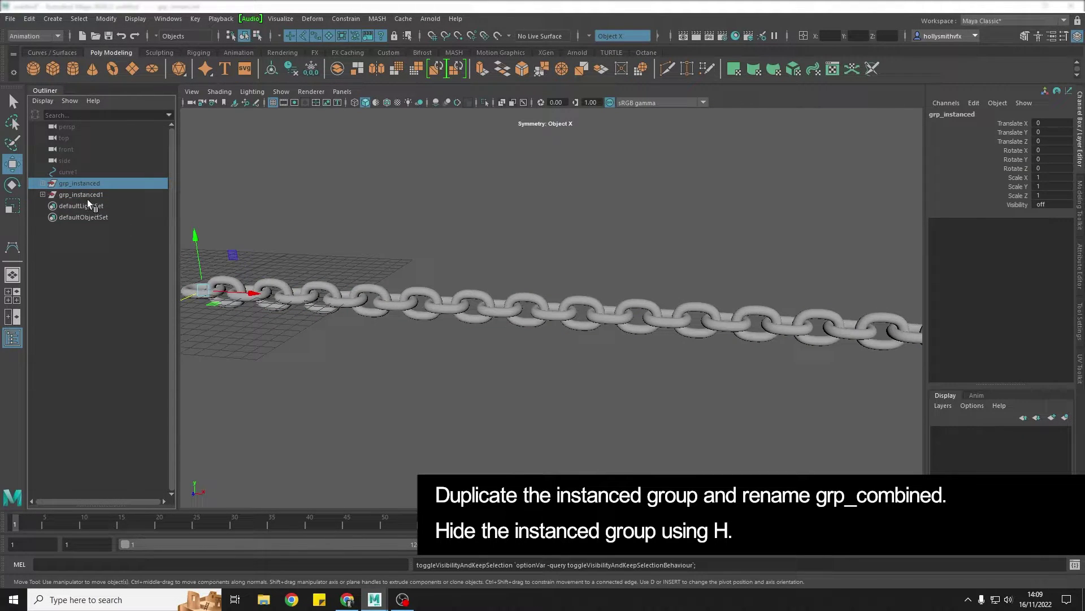
Step: Rename the duplicate group to grp_combined
double_click(83, 195)
type("grp_d")
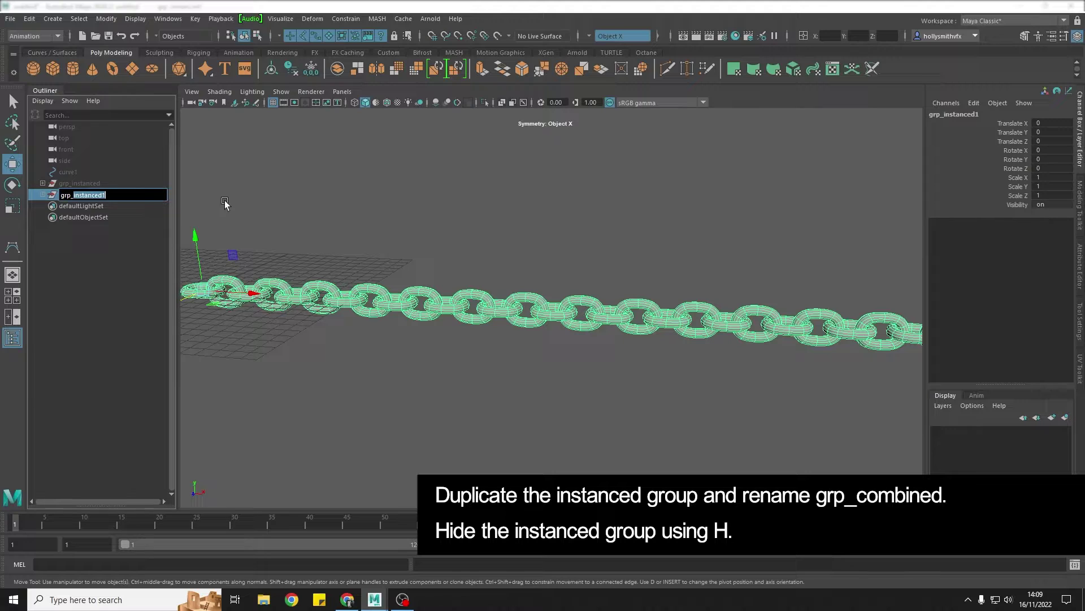
type("ombined")
key("Return")
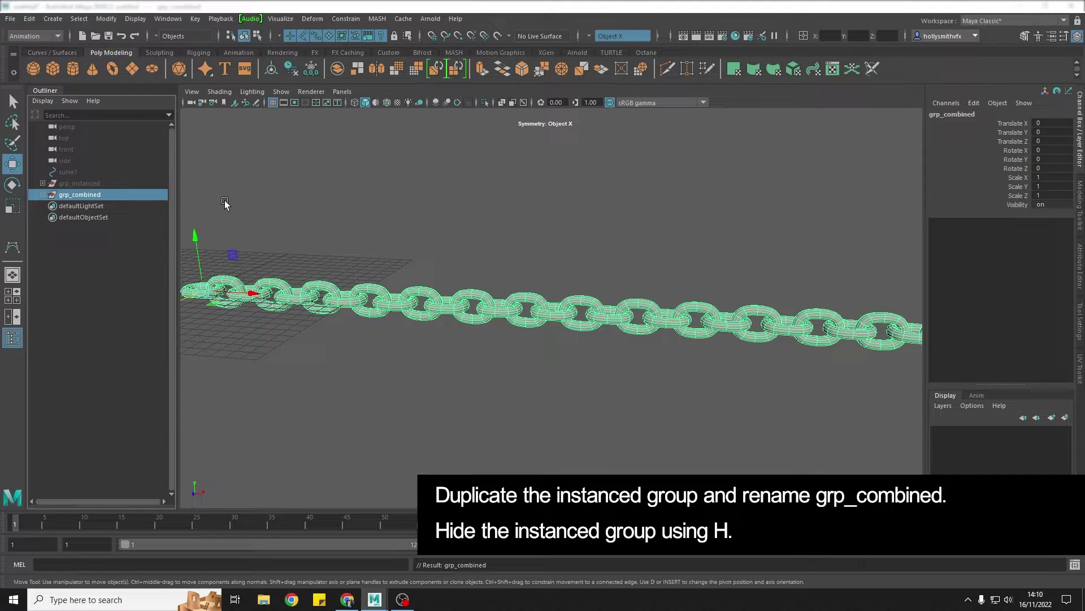
right_click_drag(588, 338, 533, 322, "alt")
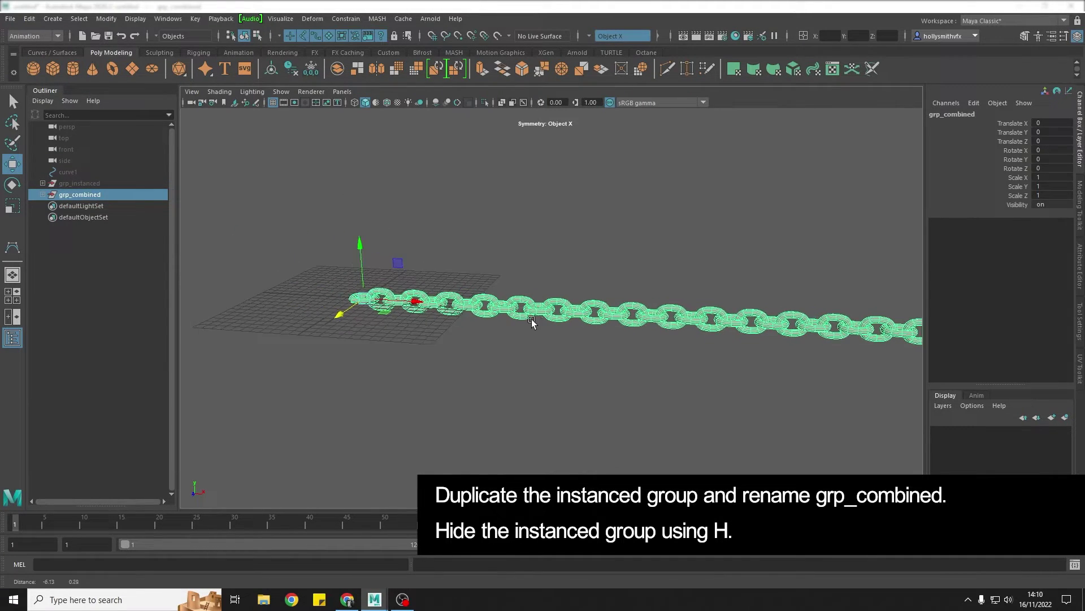
left_click_drag(533, 323, 500, 345, "alt")
Step: Unhide curve1 and dolly out to frame its teardrop-shaped loop above the chain
left_click(66, 174)
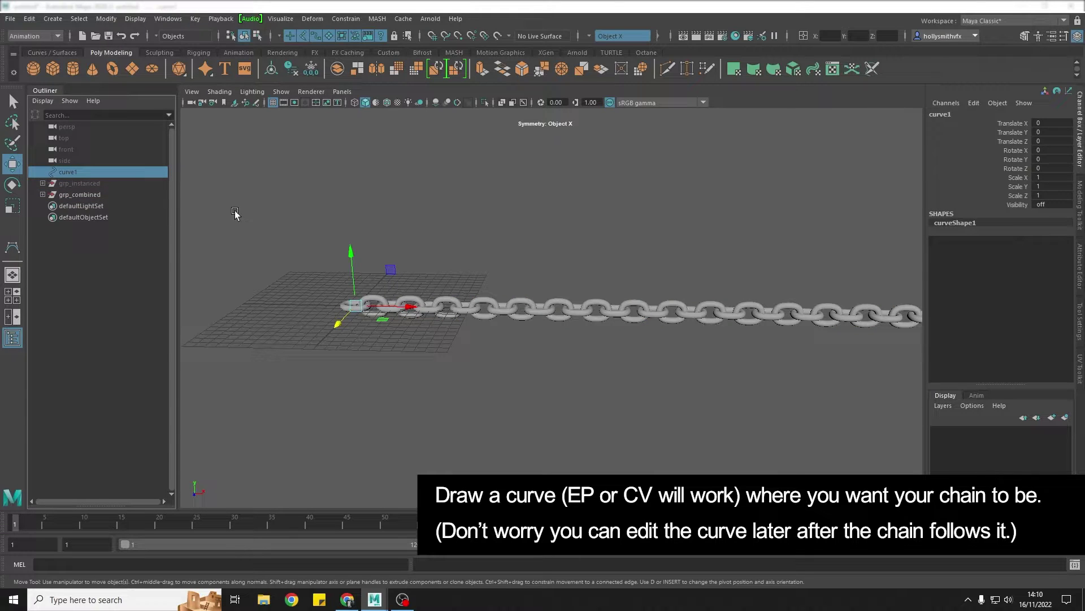
key("h")
mouse_move(616, 268)
right_mouse_down("alt")
mouse_move(579, 280)
mouse_move(574, 272)
mouse_move(540, 318)
mouse_move(577, 323)
right_mouse_up("alt")
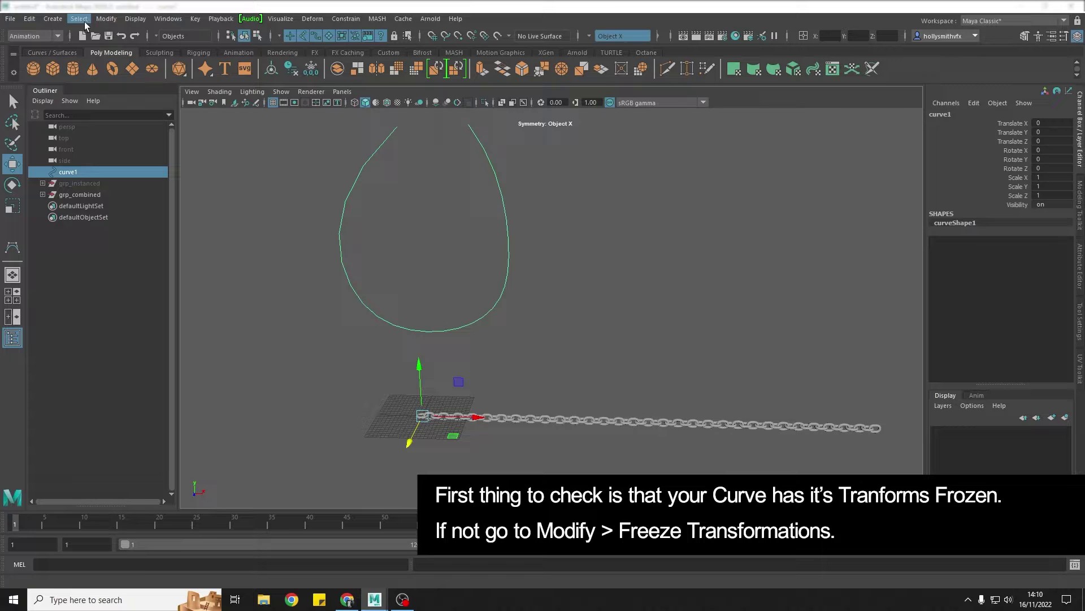
left_click(115, 19)
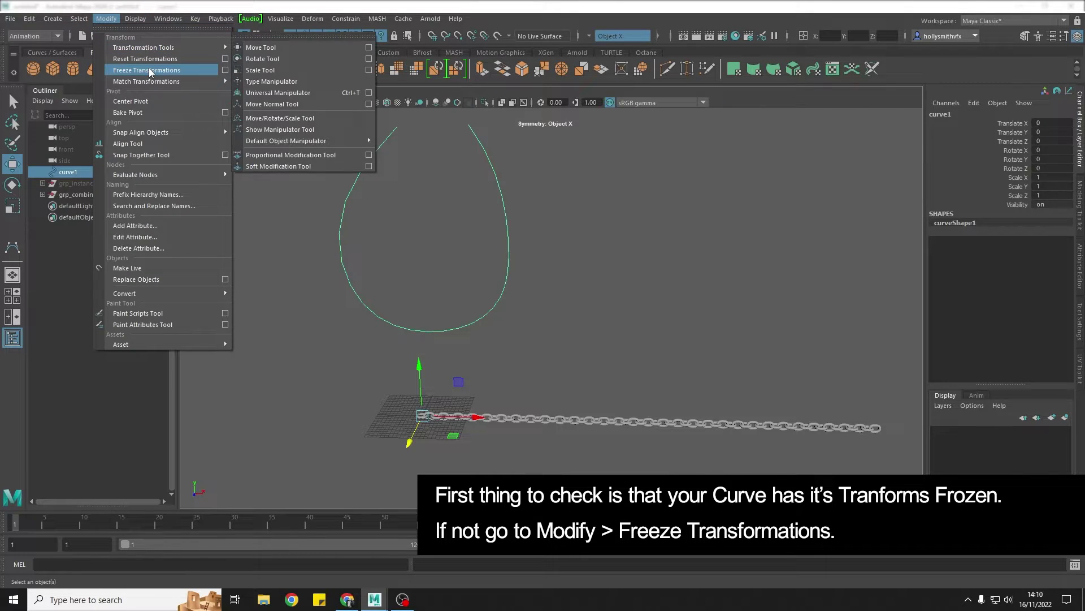
Step: Select the grp_combined group in the Outliner
left_click(162, 12)
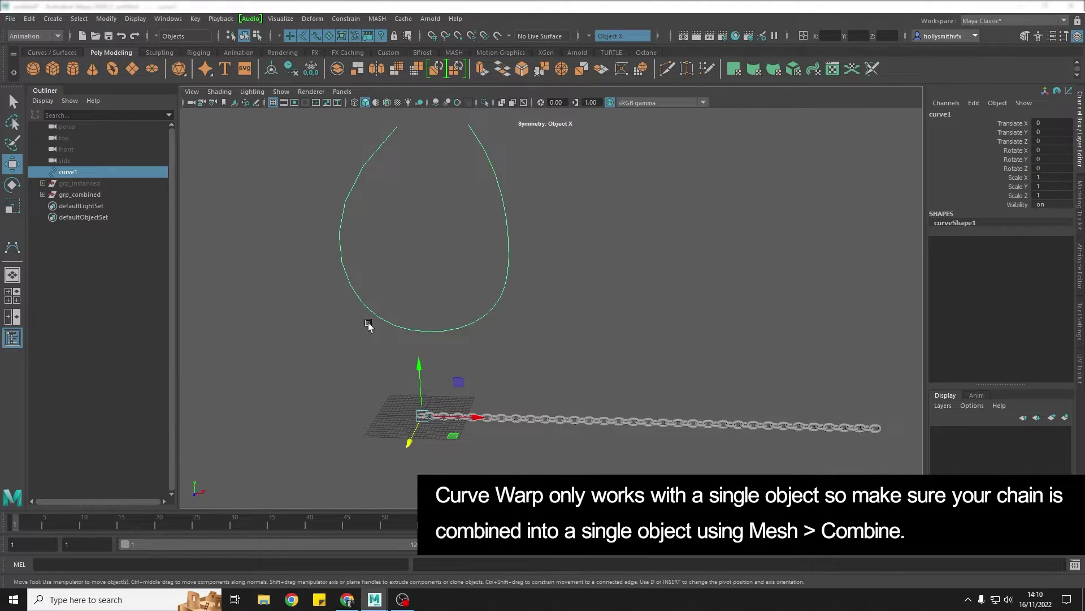
left_click(89, 195)
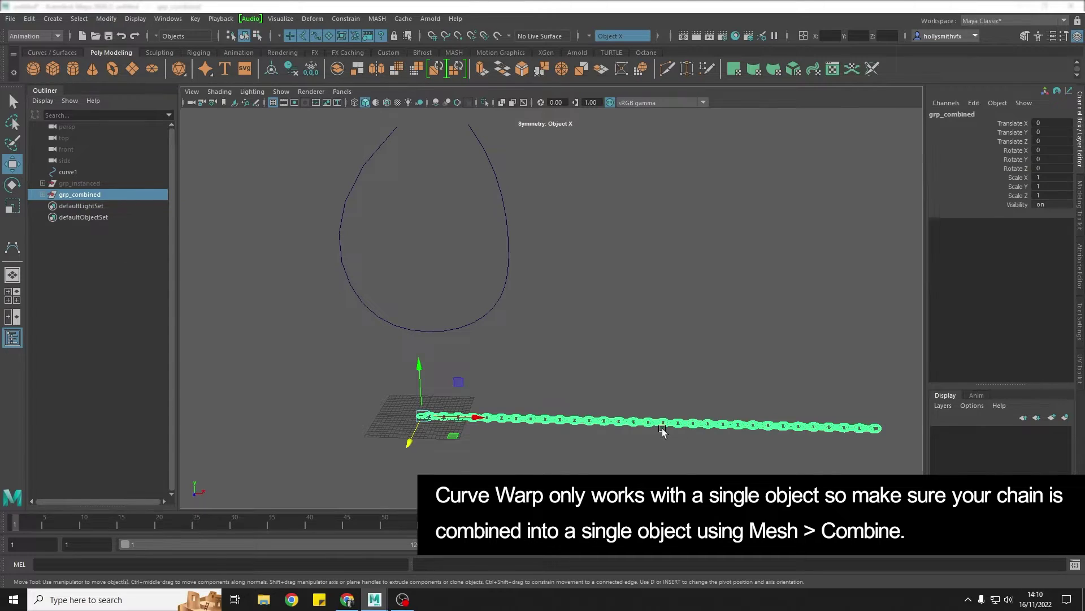
left_click(667, 434)
left_click(612, 422)
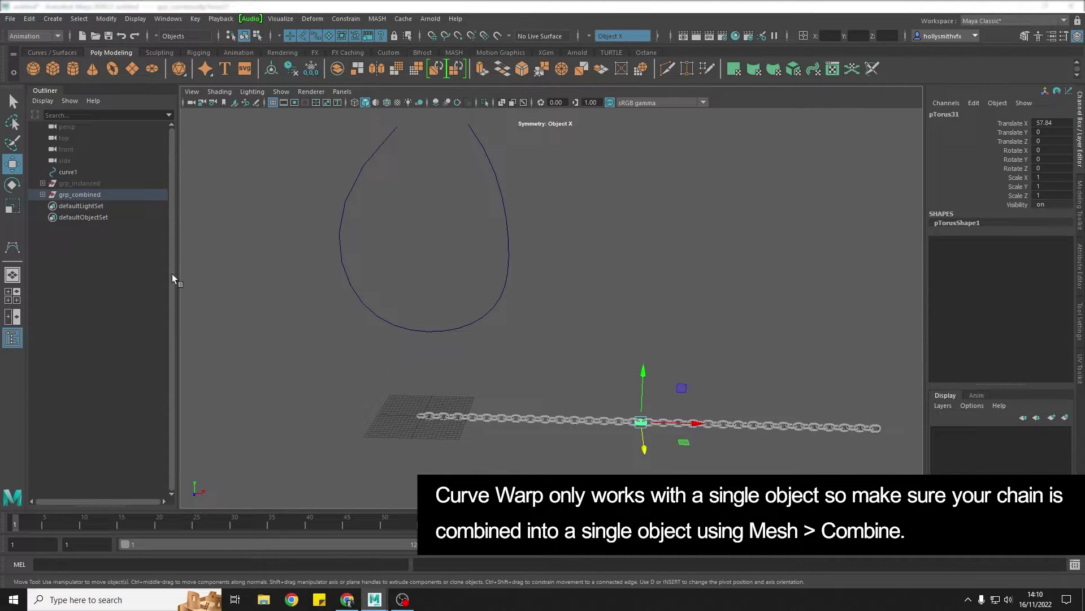
left_click(84, 194)
Step: Switch to the Modeling menu set and combine the links into one mesh, grp_combined1
left_click(32, 32)
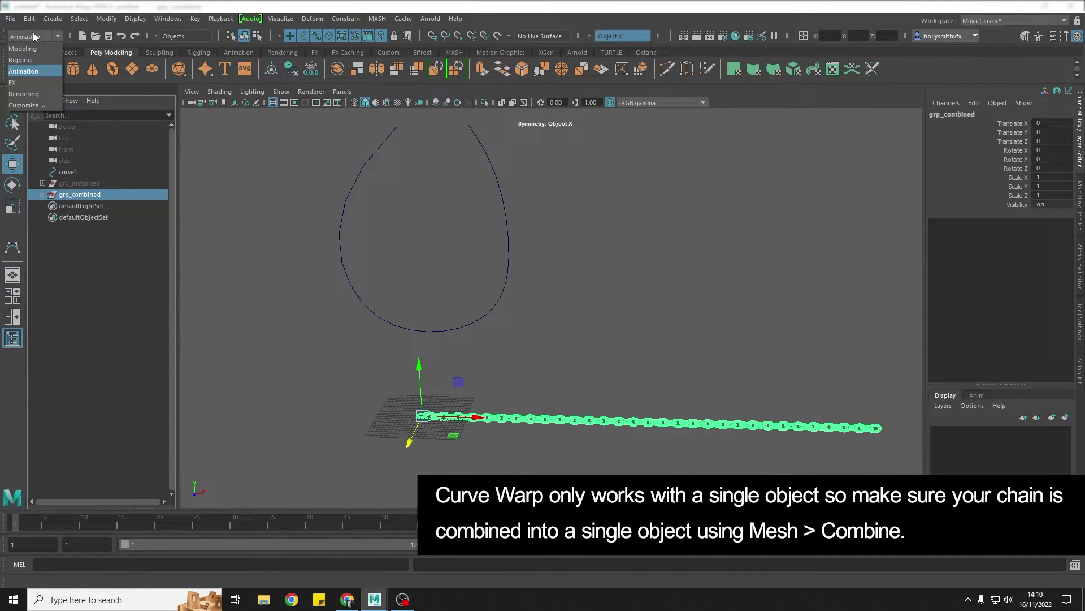
left_click(23, 49)
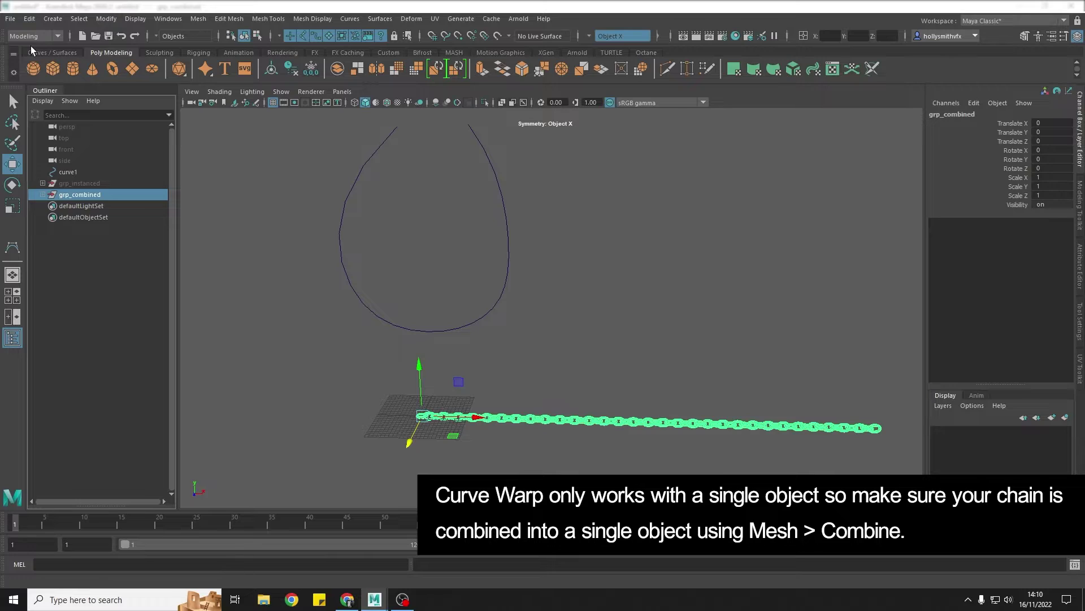
left_click(199, 19)
left_click(226, 60)
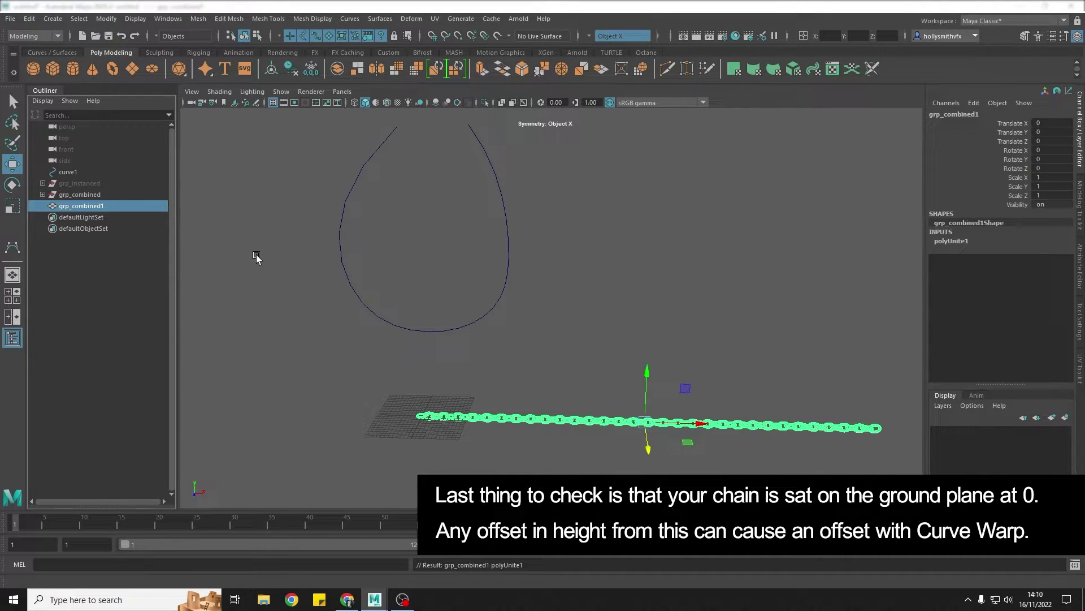
left_click_drag(595, 426, 541, 369, "alt")
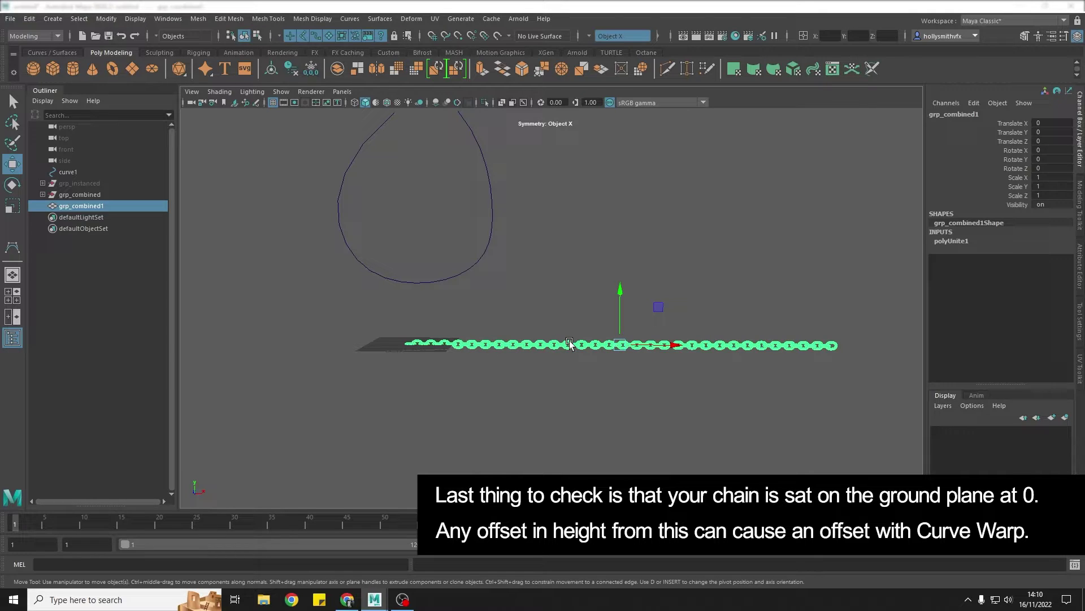
left_click_drag(622, 293, 623, 260)
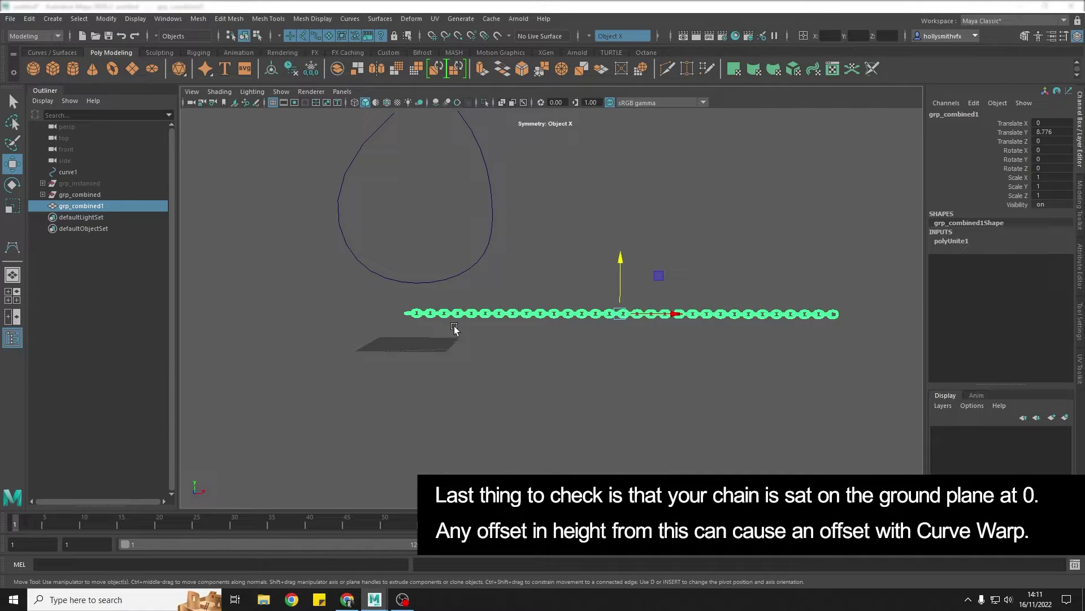
key("ctrl+z")
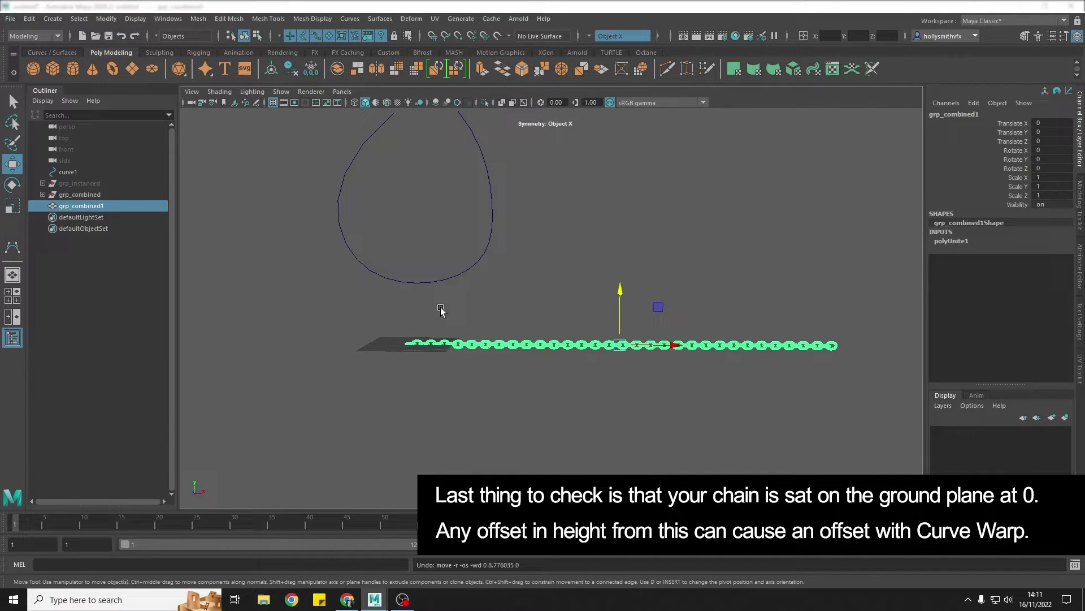
scroll(465, 324, "up", 3)
middle_click_drag(470, 294, 497, 330, "alt")
scroll(600, 328, "down", 1)
middle_click_drag(576, 327, 571, 346, "alt")
left_click_drag(571, 345, 577, 351, "alt")
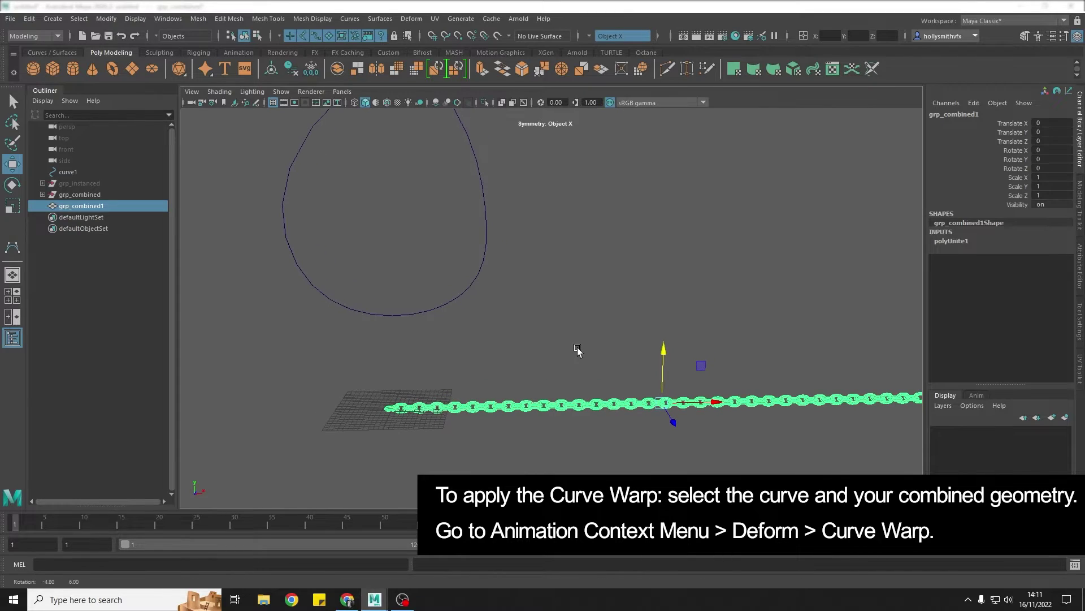
Step: Select curve1 with grp_combined1 and apply Curve Warp from the Animation menu set
left_click(488, 222)
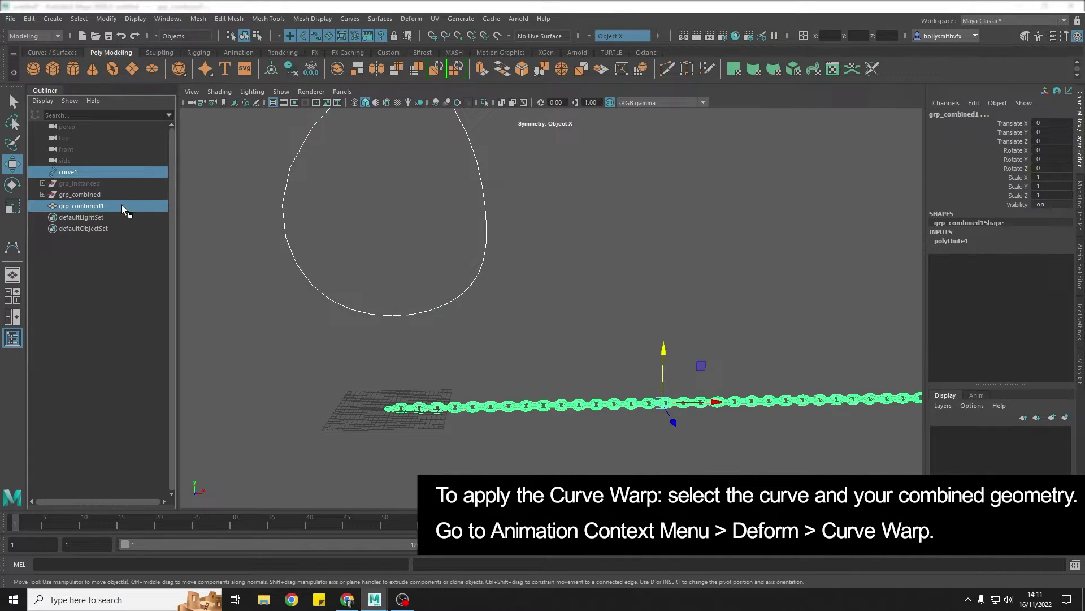
left_click(46, 41)
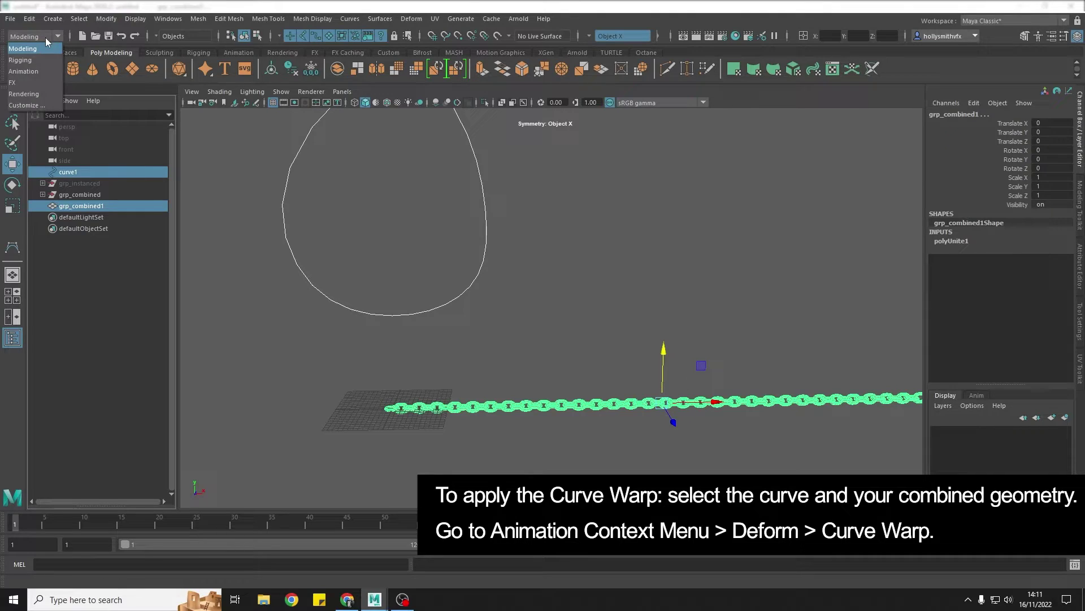
left_click(45, 72)
left_click(314, 20)
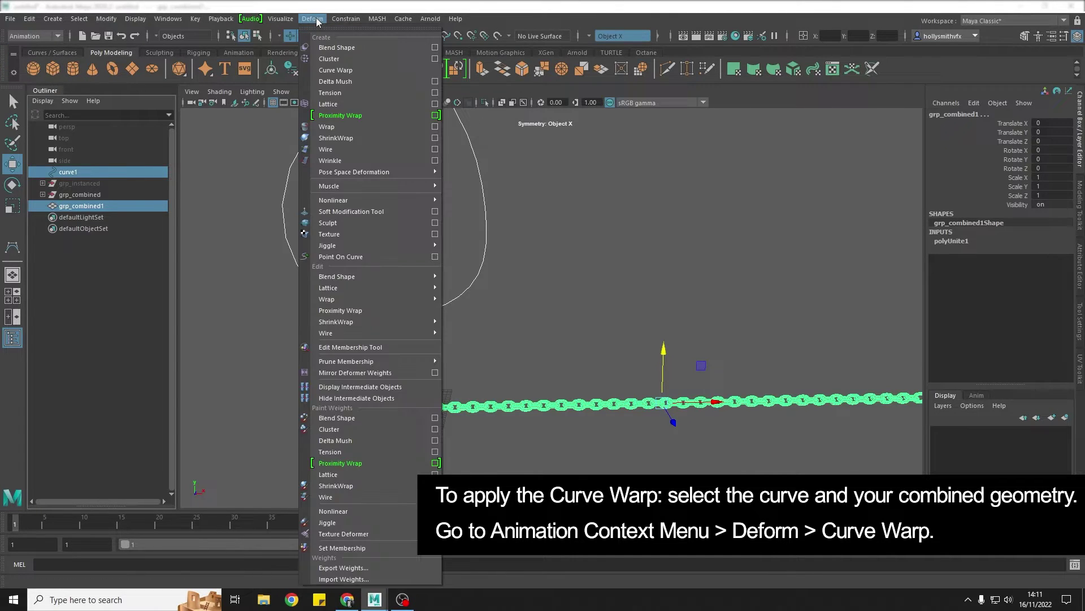
left_click(338, 72)
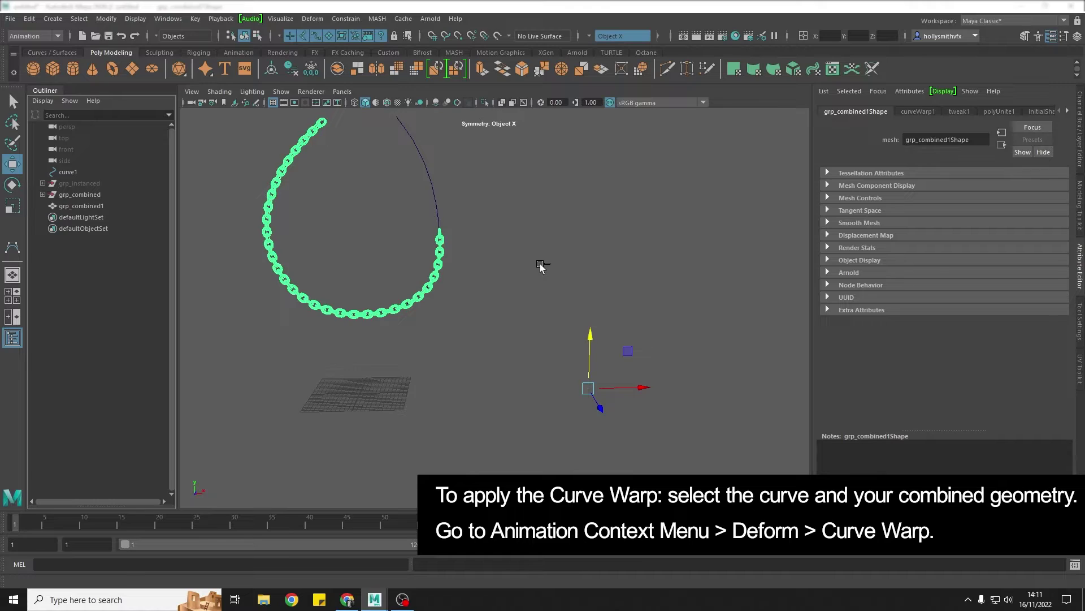
scroll(526, 263, "down", 1)
middle_click_drag(491, 224, 499, 277, "alt")
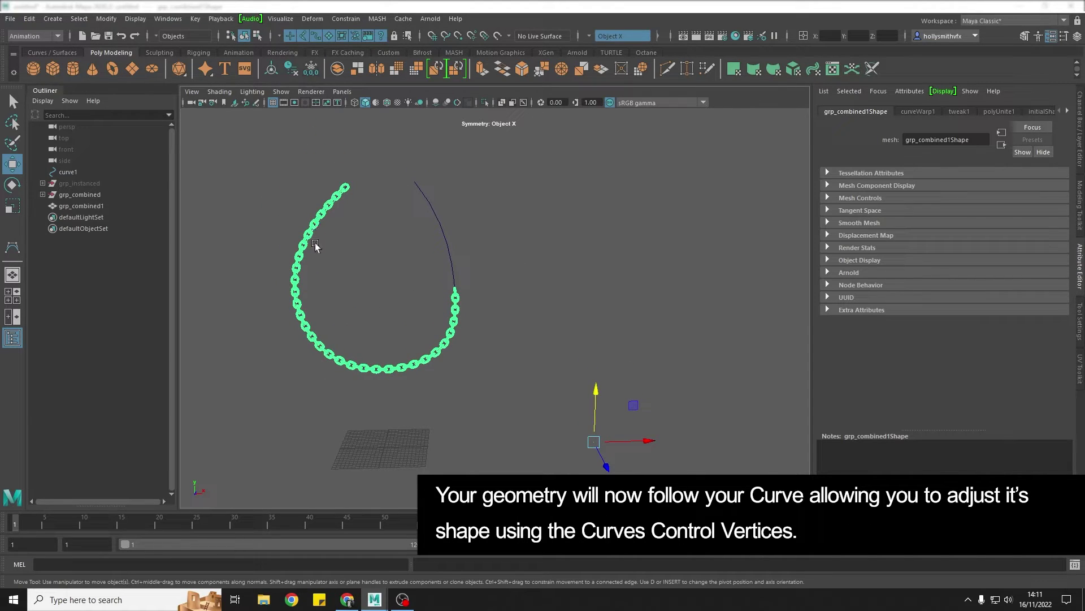
Step: Drag curve1's control vertices into a new hook-like loop for the chain to follow
left_click(438, 216)
right_click_drag(438, 219, 436, 187)
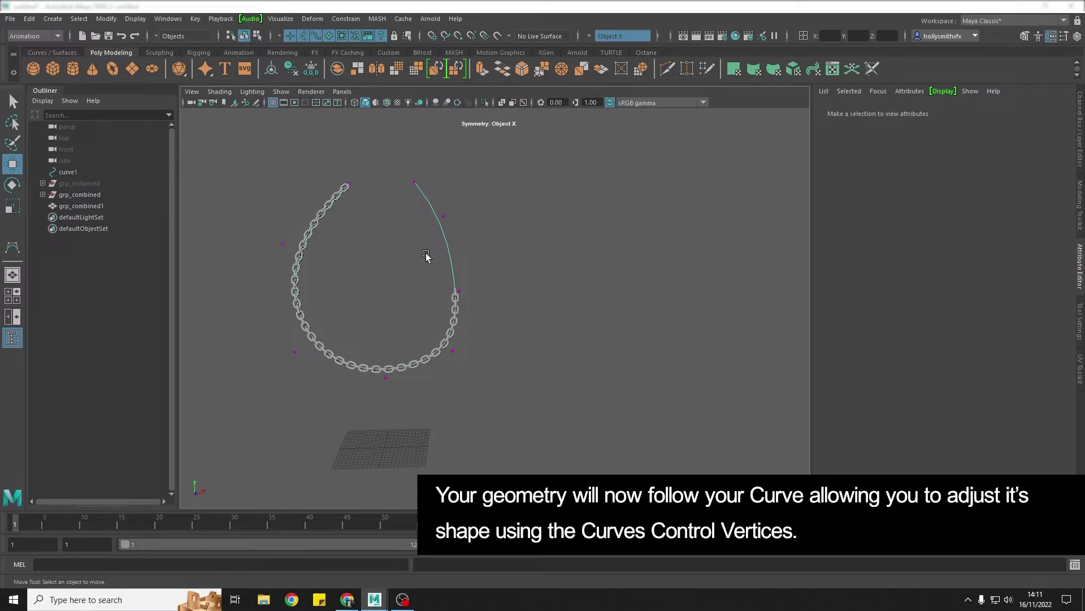
left_click(443, 219)
left_click_drag(444, 217, 625, 339)
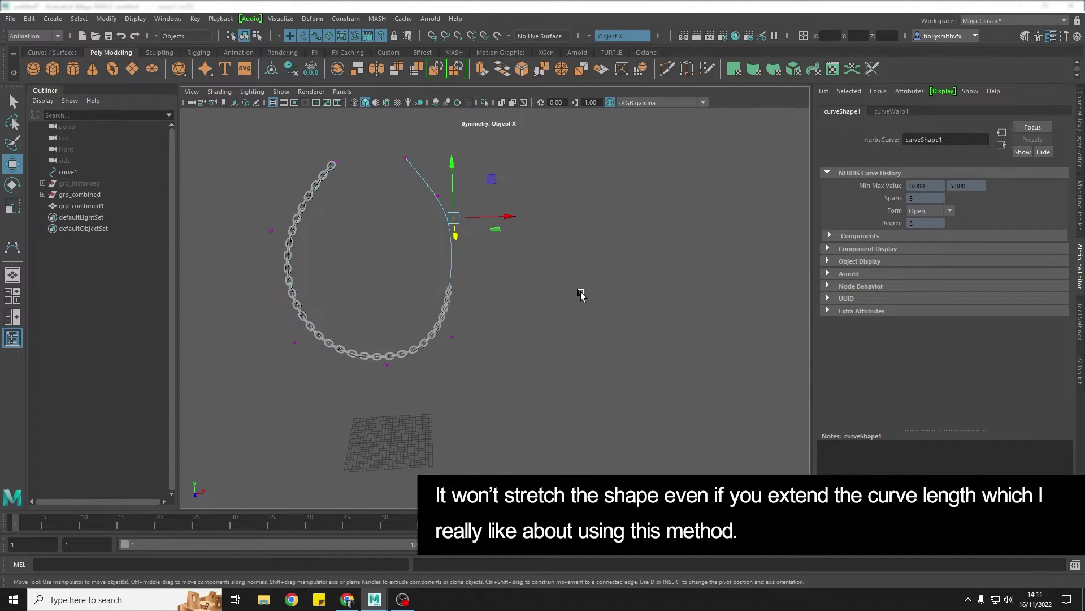
left_click_drag(580, 294, 564, 286, "alt")
left_click_drag(588, 235, 477, 375)
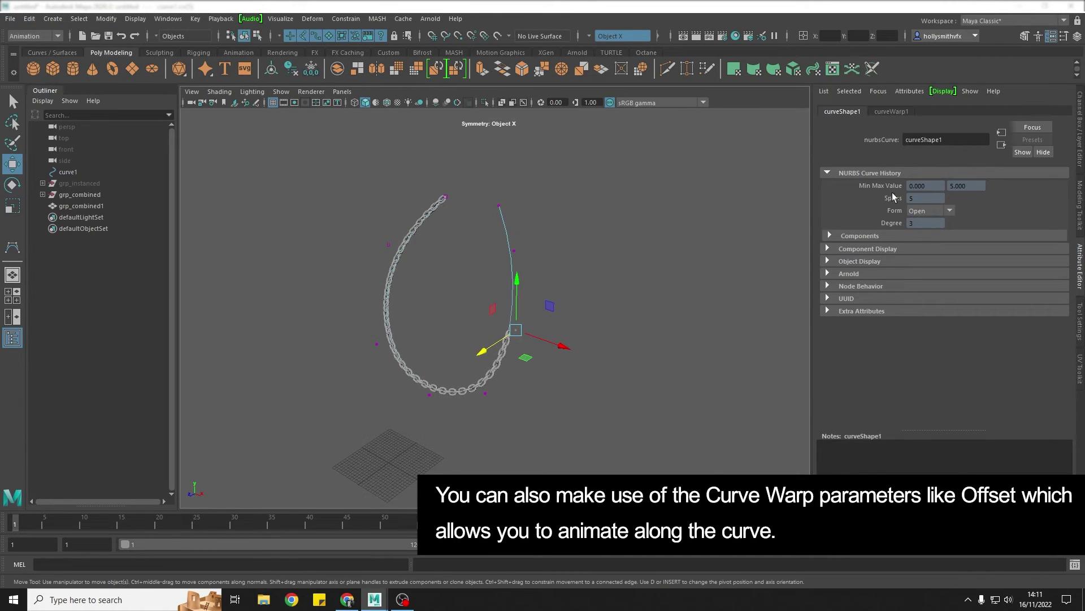
Step: In curveWarp1, test the Offset slider, then turn Keep Length off and back on
left_click(892, 111)
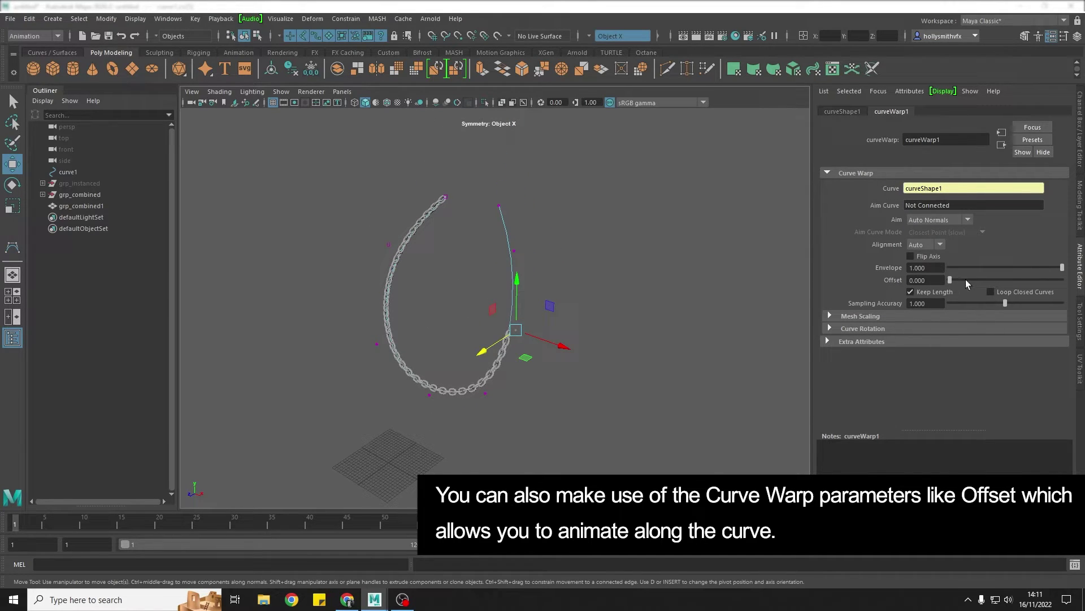
left_click_drag(951, 281, 907, 292)
left_click_drag(632, 337, 707, 319, "alt")
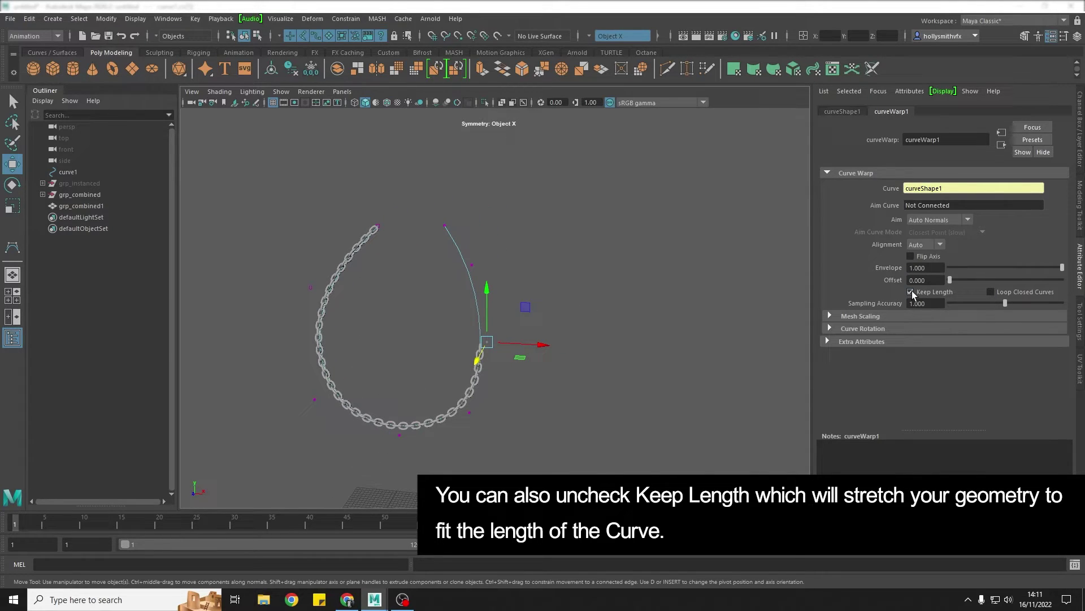
left_click(912, 292)
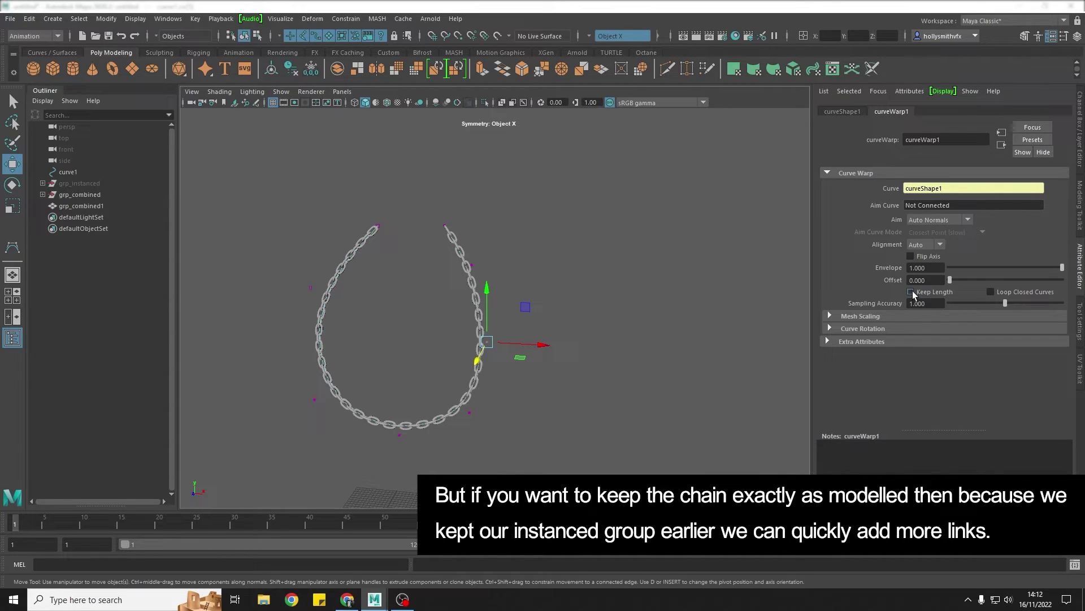
left_click(911, 292)
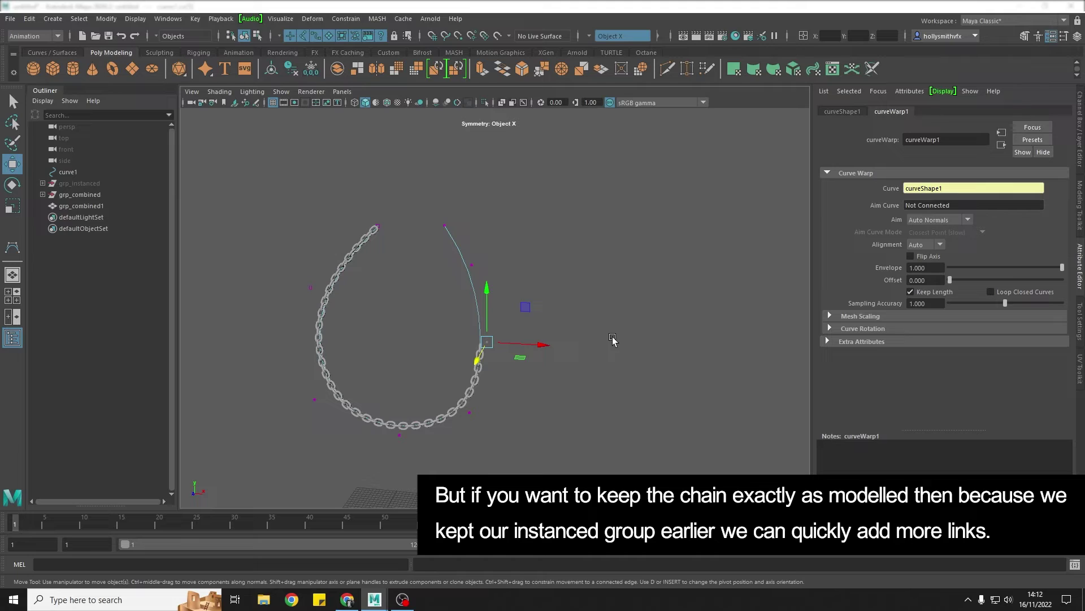
middle_click_drag(551, 382, 576, 388, "alt")
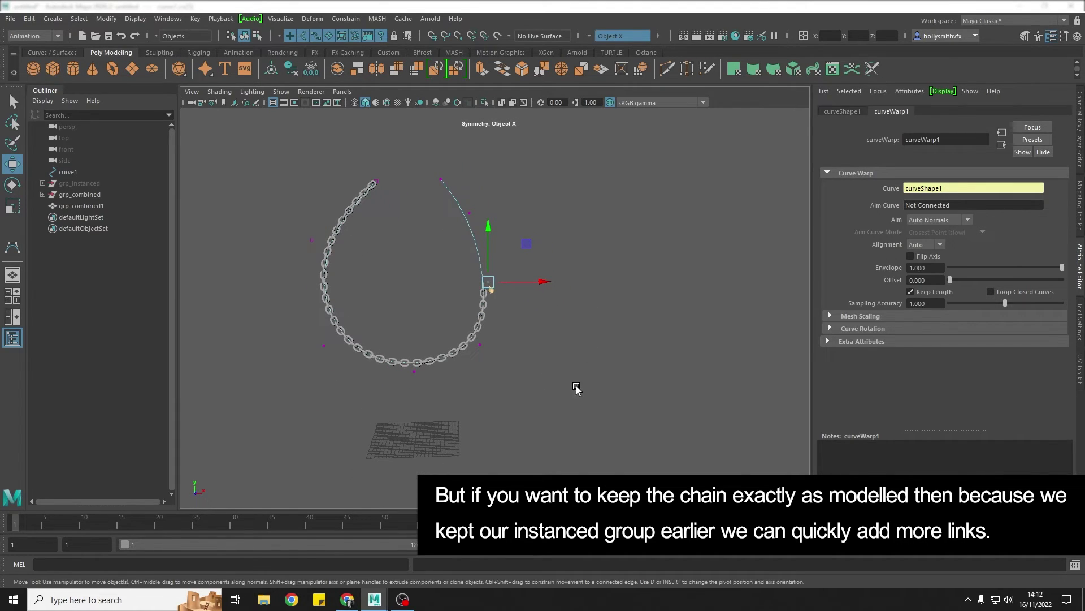
Step: Hide grp_combined and unhide the original grp_instanced chain
left_click(83, 194)
key("h")
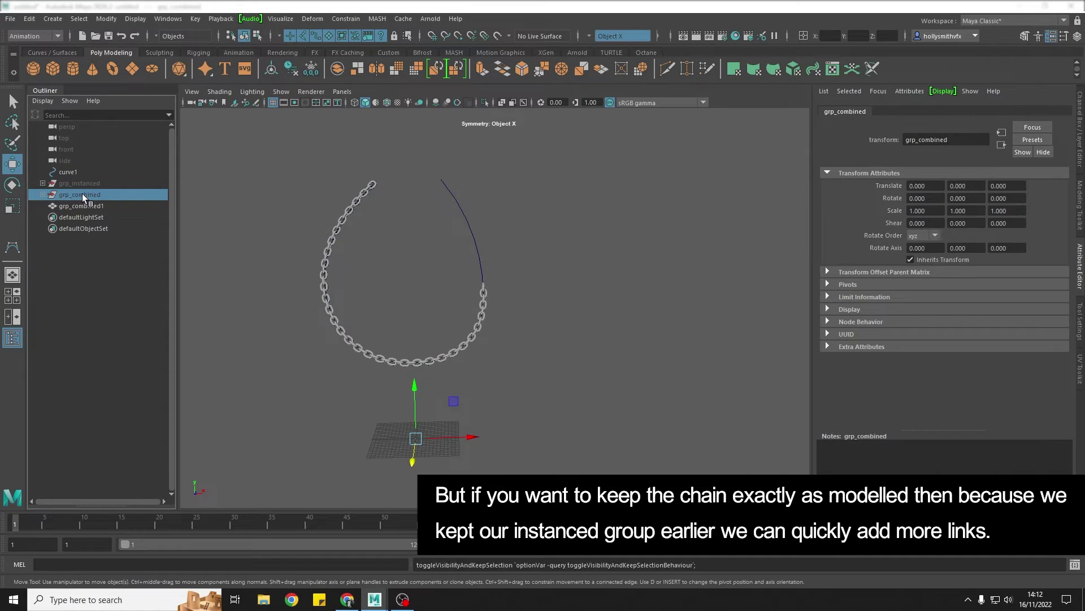
key("h")
left_click(87, 184)
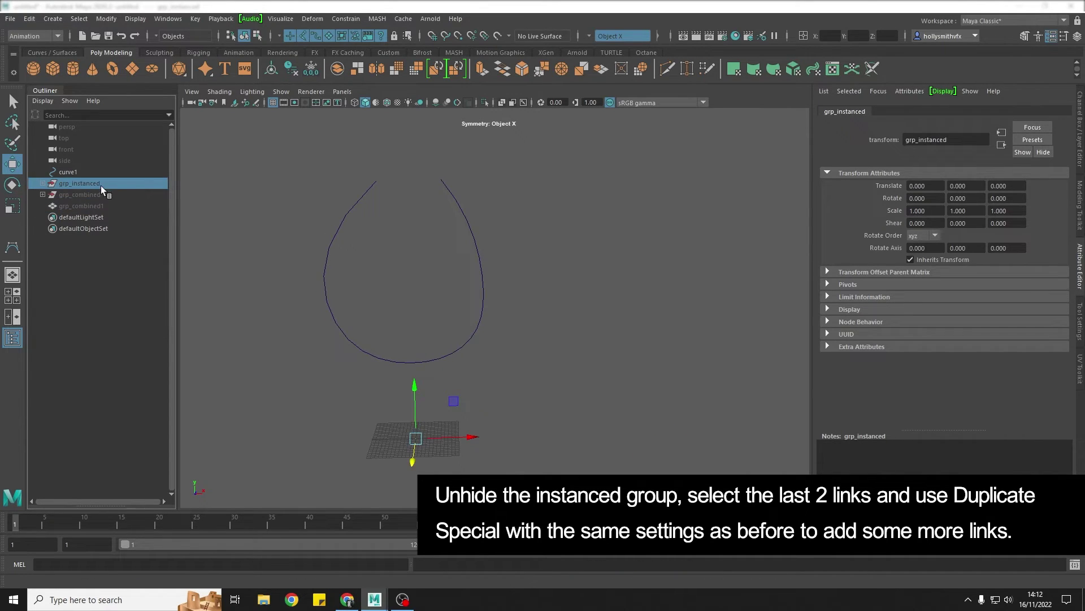
key("shift+h")
Step: Zoom in on the end of the instanced chain and select its last two links
right_click_drag(688, 453, 645, 454, "alt")
middle_click_drag(644, 454, 431, 380, "alt")
right_click_drag(431, 381, 640, 414, "alt")
middle_click_drag(639, 414, 481, 316, "alt")
right_click_drag(481, 317, 542, 342, "alt")
left_click_drag(747, 356, 619, 455)
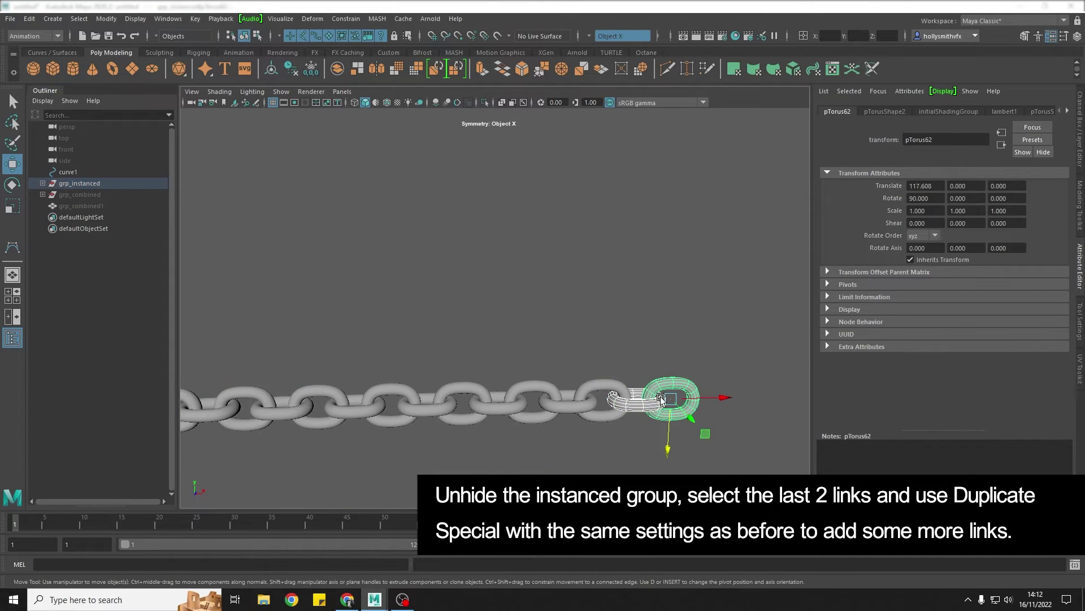
Step: Duplicate Special the two links with 10 copies, then select the whole grp_instanced chain
left_click(29, 19)
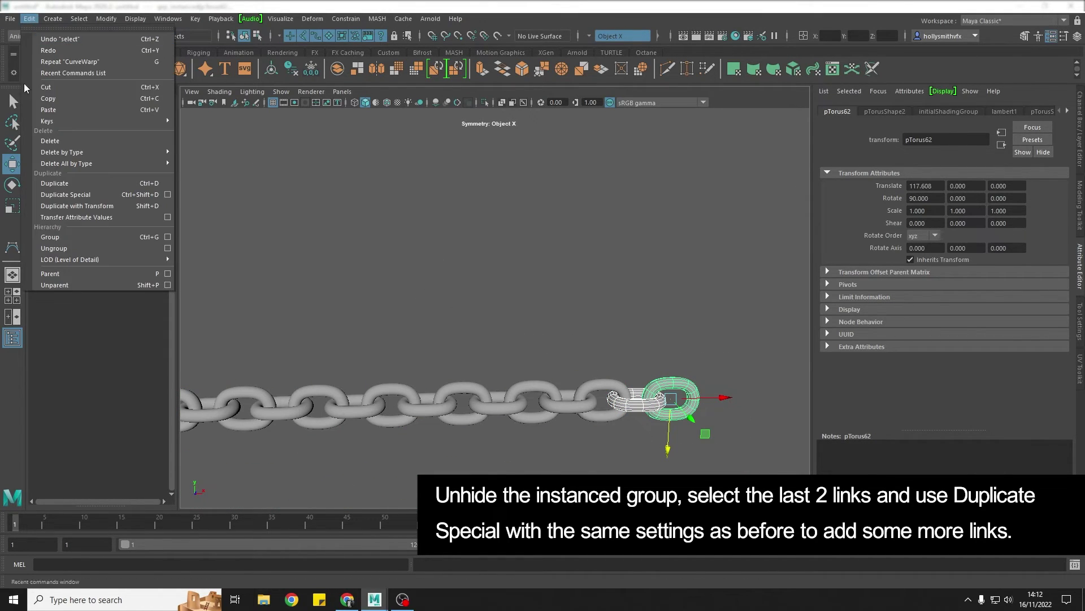
left_click(167, 195)
left_click(204, 261)
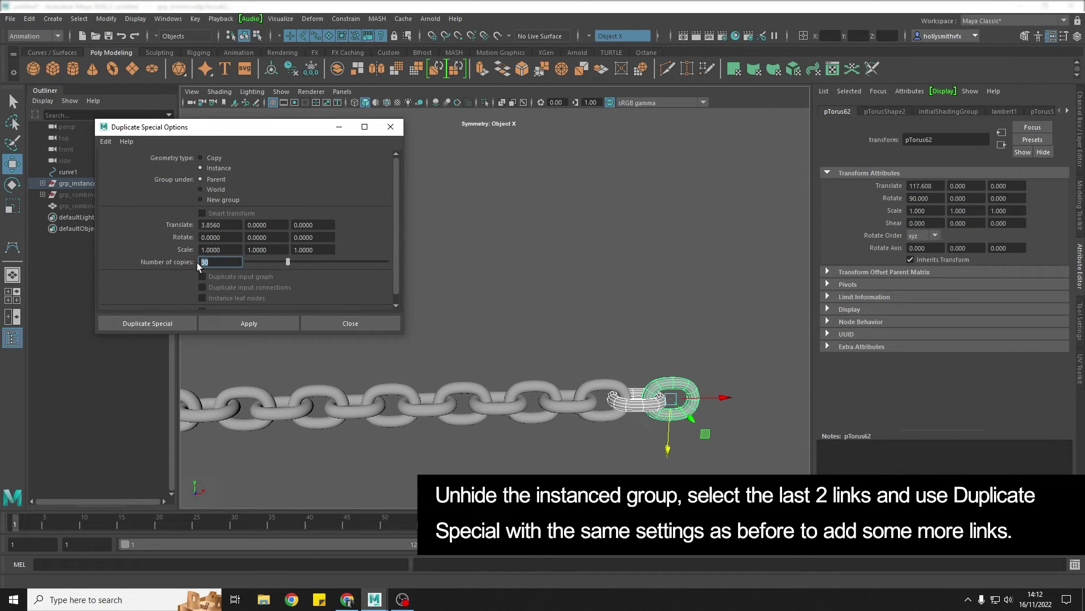
type("10")
left_click(263, 320)
scroll(317, 377, "down", 5)
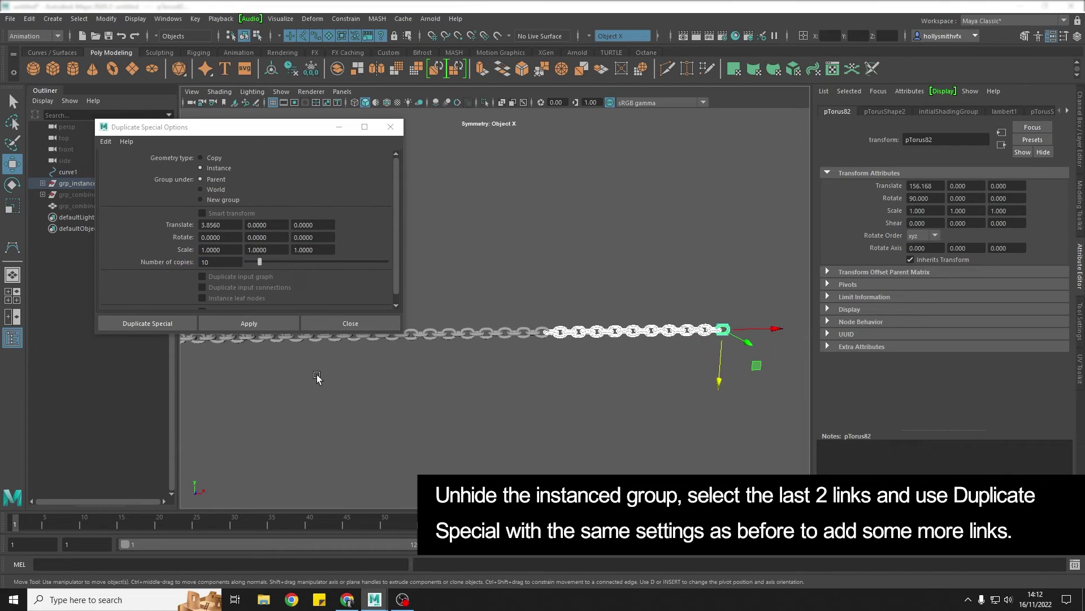
left_click(391, 127)
left_click(85, 182)
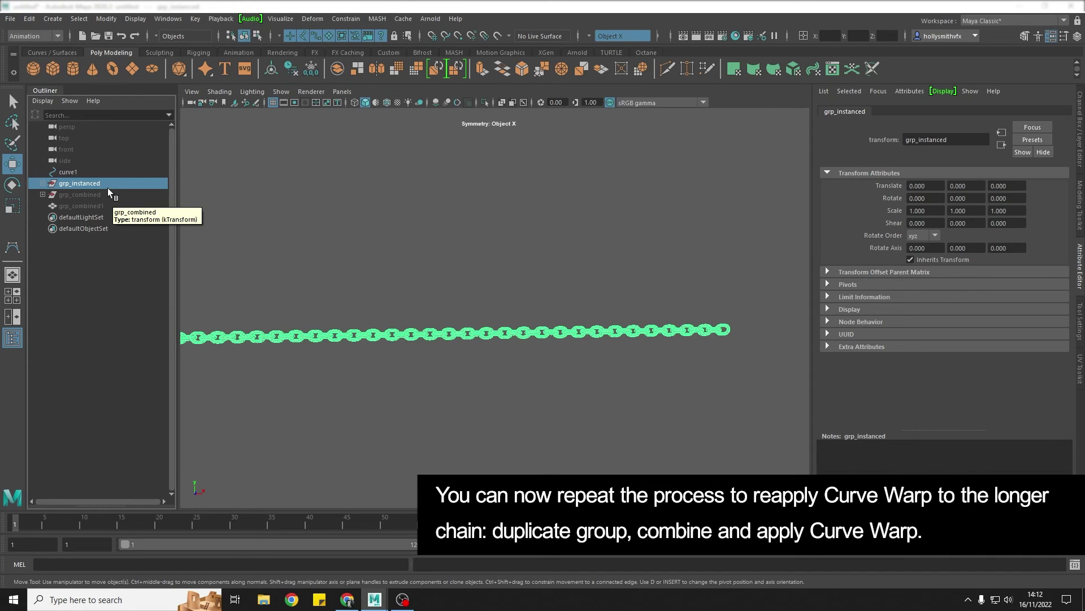
scroll(396, 364, "down", 4)
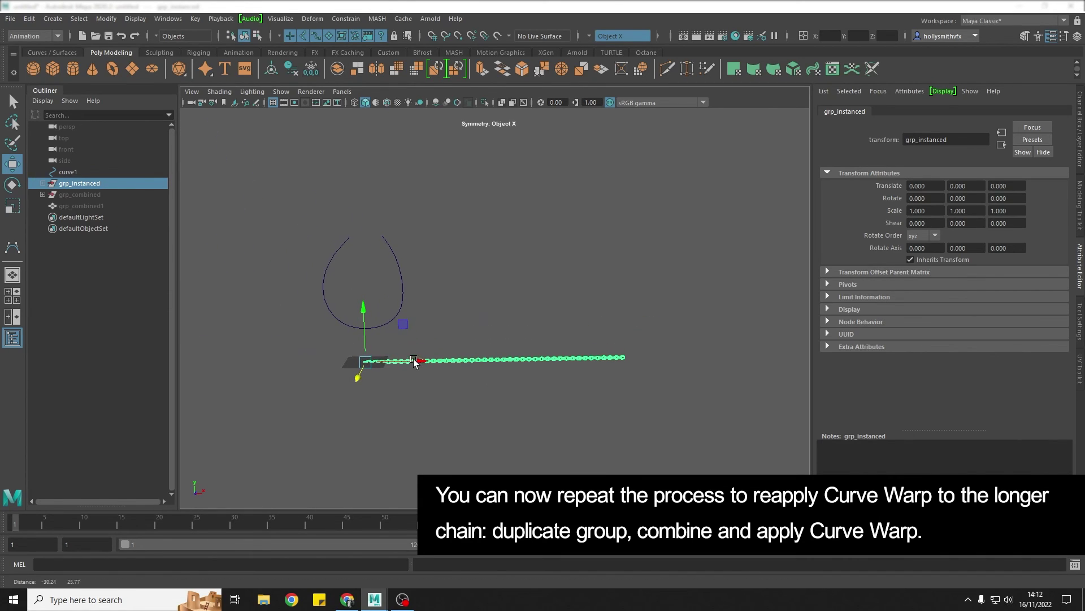